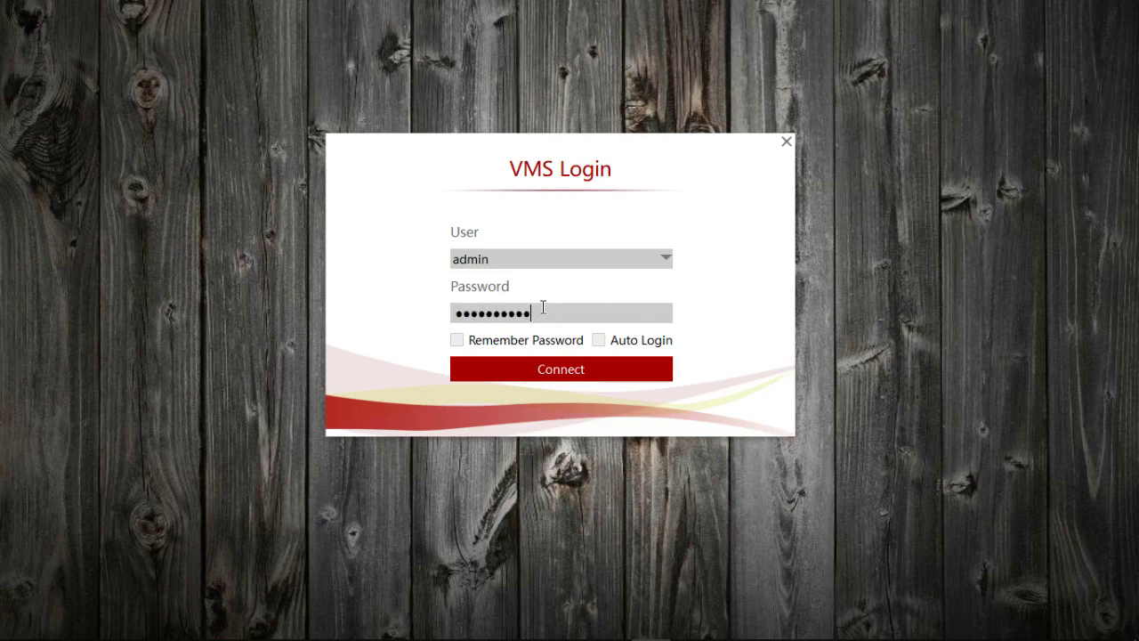
# - Submit the filled-in VMS login to connect and open the Monitor Client home page
pyautogui.press('Return')
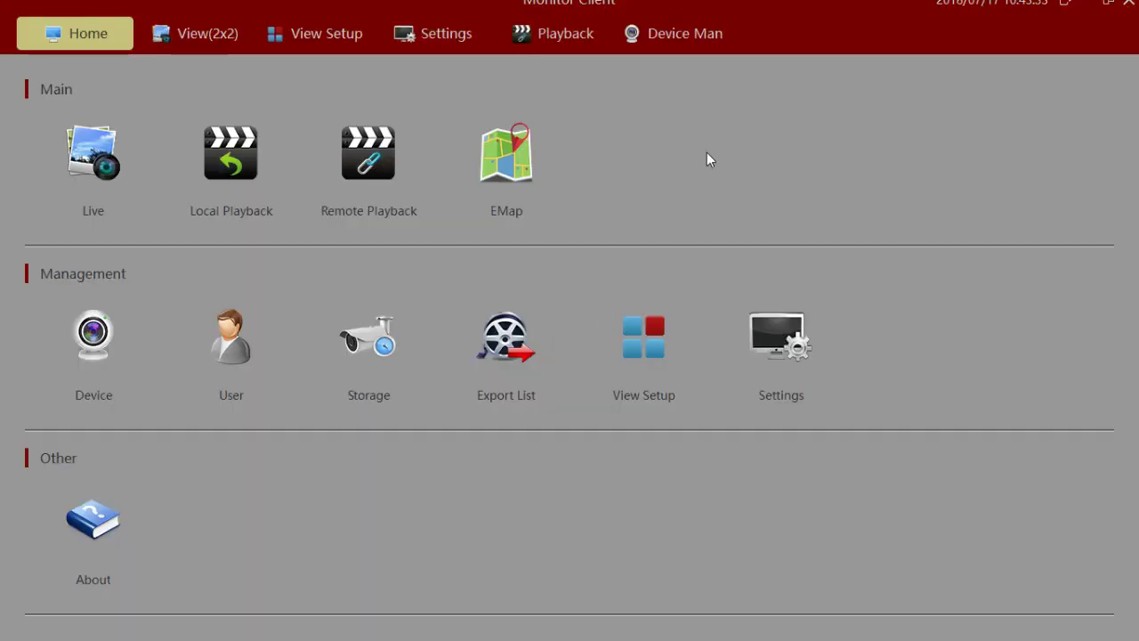
# - Open the Live view with North Alley_1 top-left and Office_1 top-right in the 2x2 grid
pyautogui.click(87, 175)
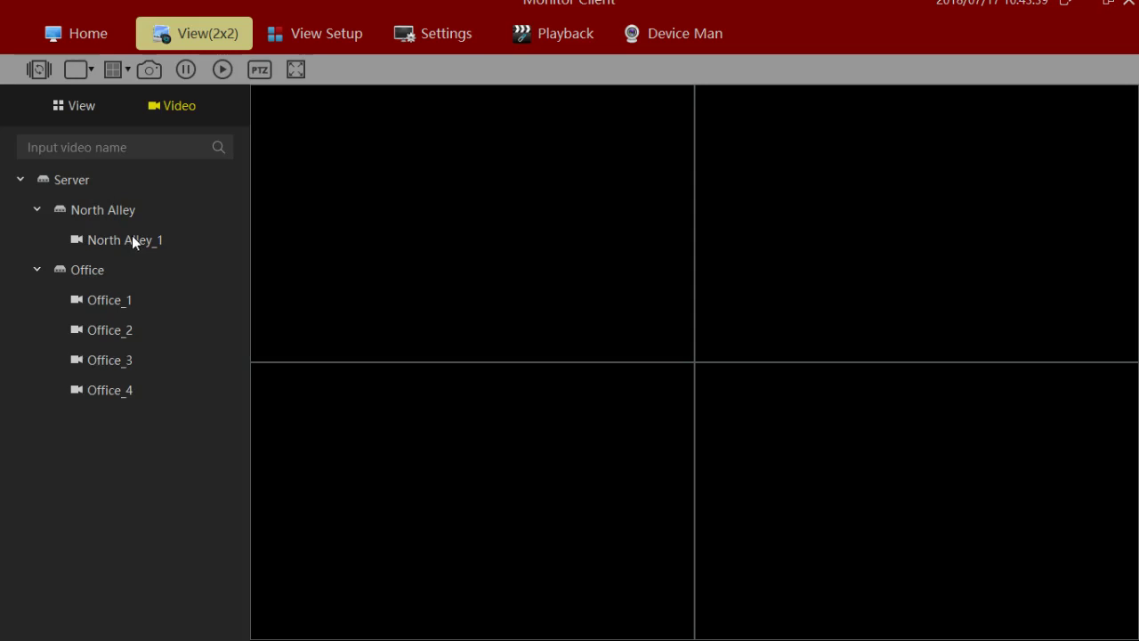
pyautogui.moveTo(119, 239); pyautogui.dragTo(423, 217)
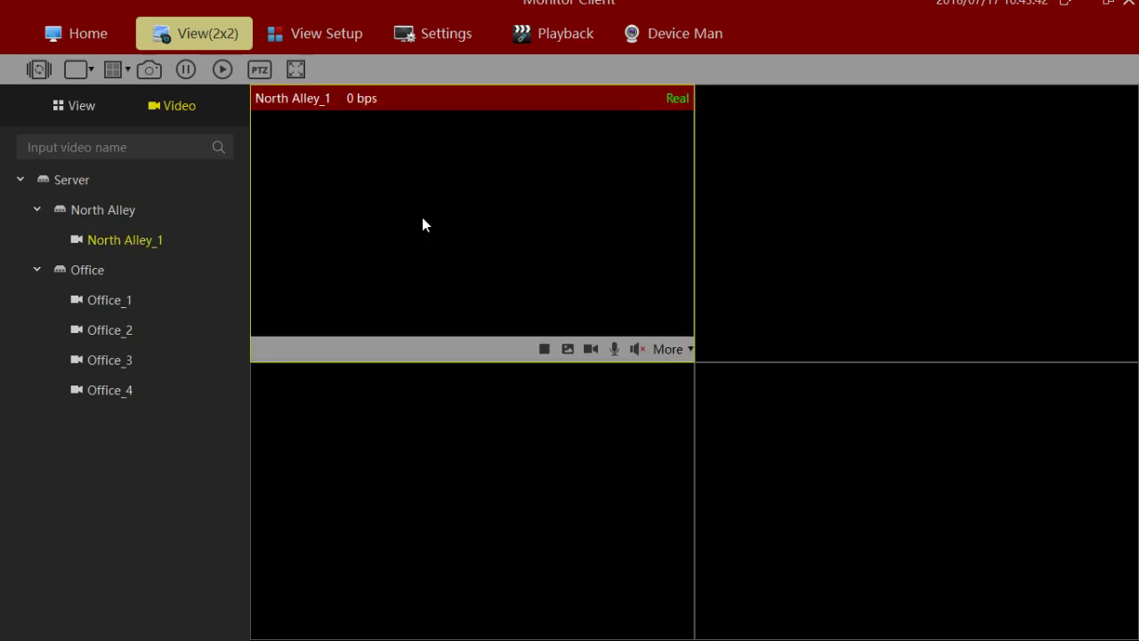
pyautogui.moveTo(101, 300); pyautogui.dragTo(859, 214)
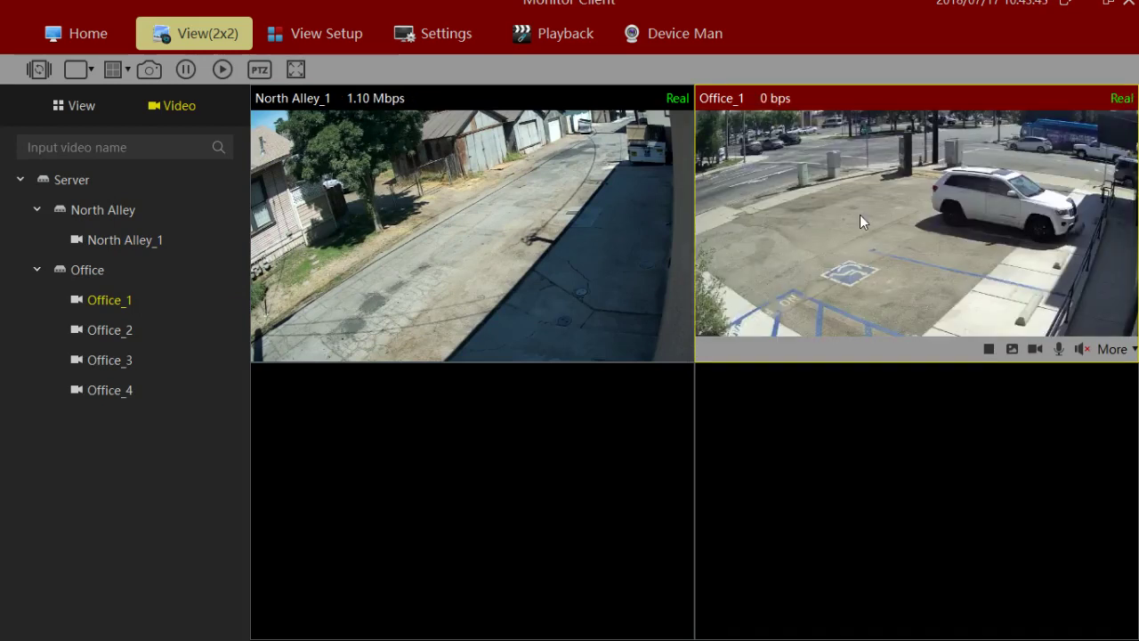
# - Try the 1x1 layout, return to 2x2, then swap Office_1 to the left and North Alley_1 right
pyautogui.click(117, 70)
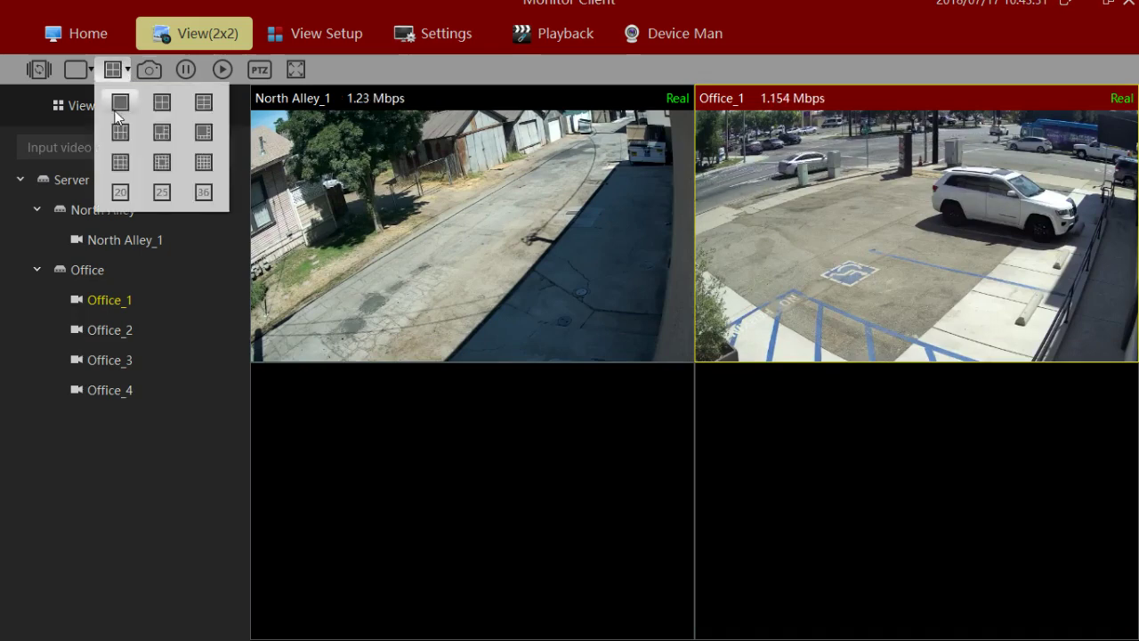
pyautogui.click(116, 107)
pyautogui.click(123, 73)
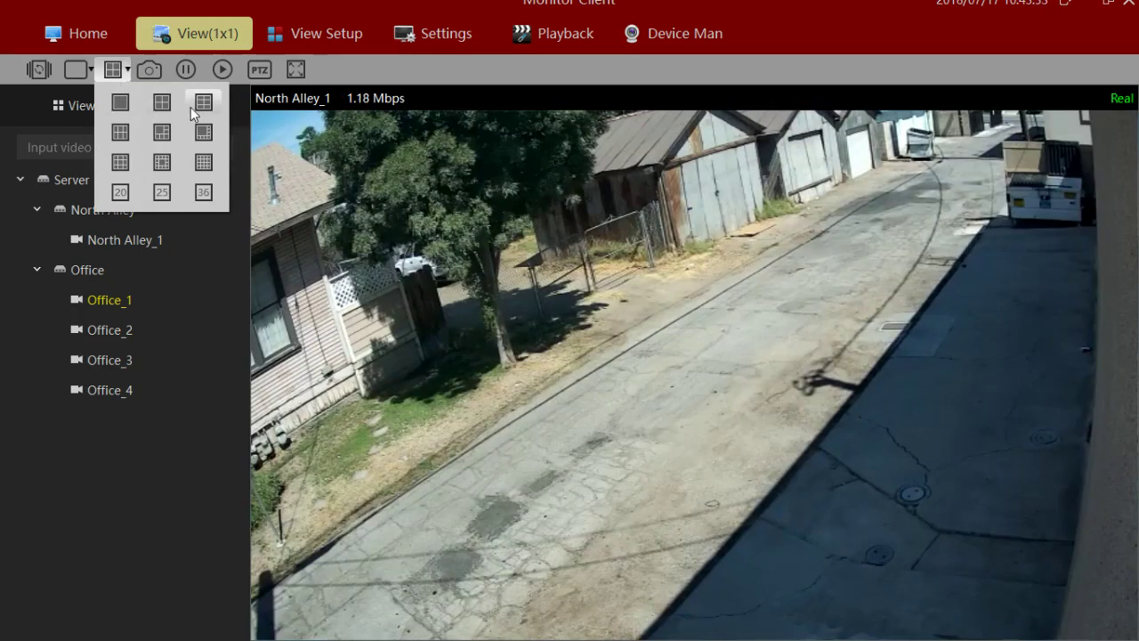
pyautogui.click(166, 107)
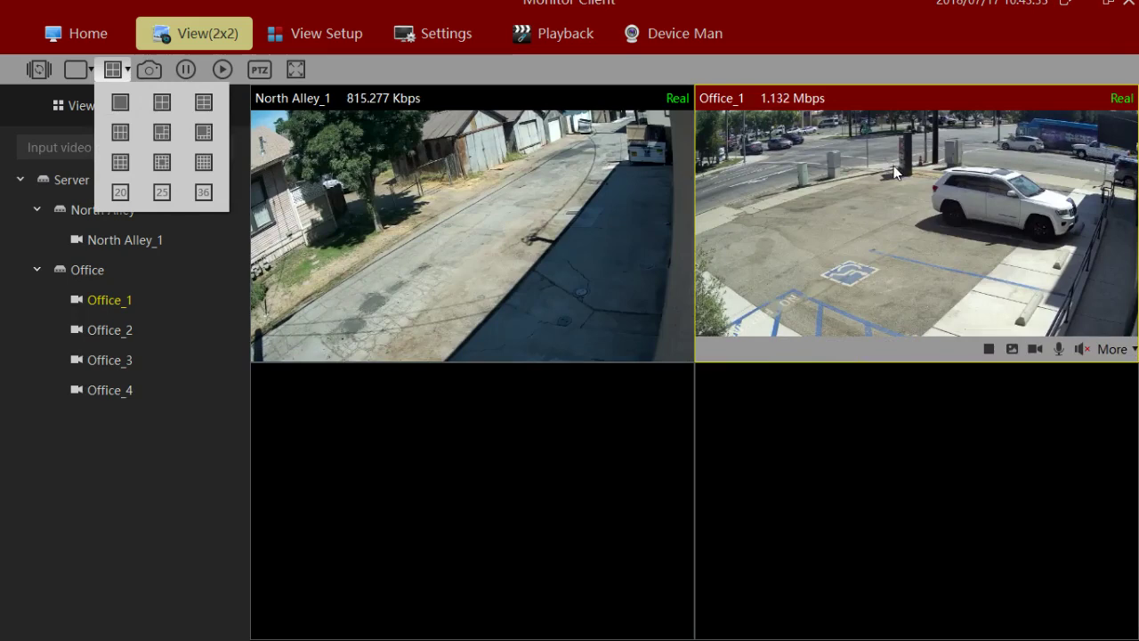
pyautogui.moveTo(788, 169); pyautogui.dragTo(480, 166)
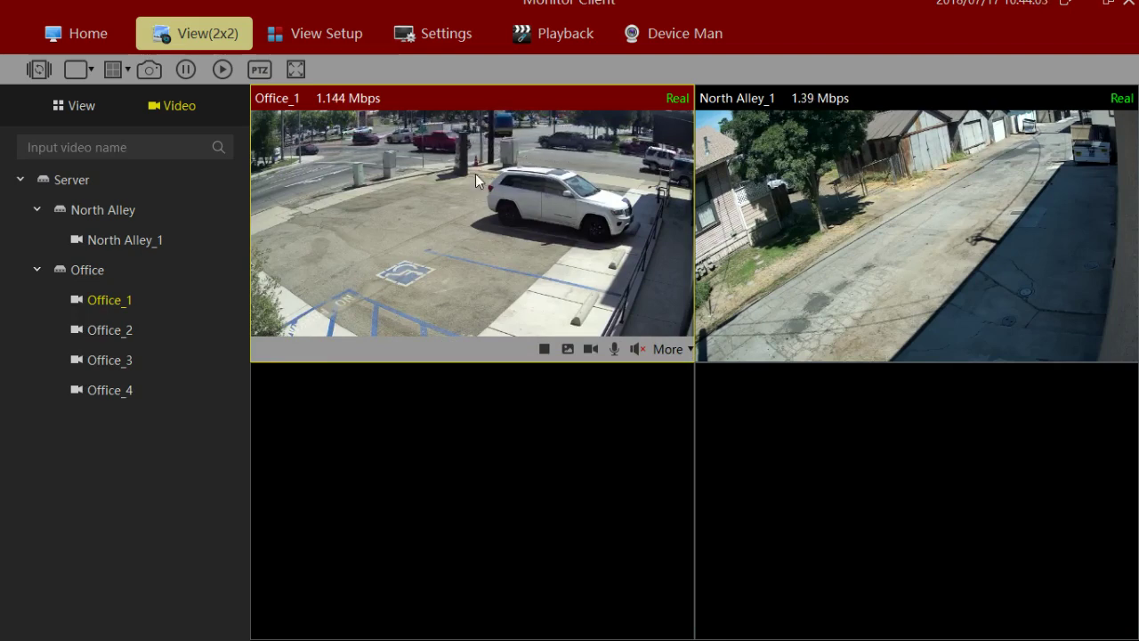
# - Check the Office_1 stream options, then replace the left feed with North Alley_1
pyautogui.click(680, 350)
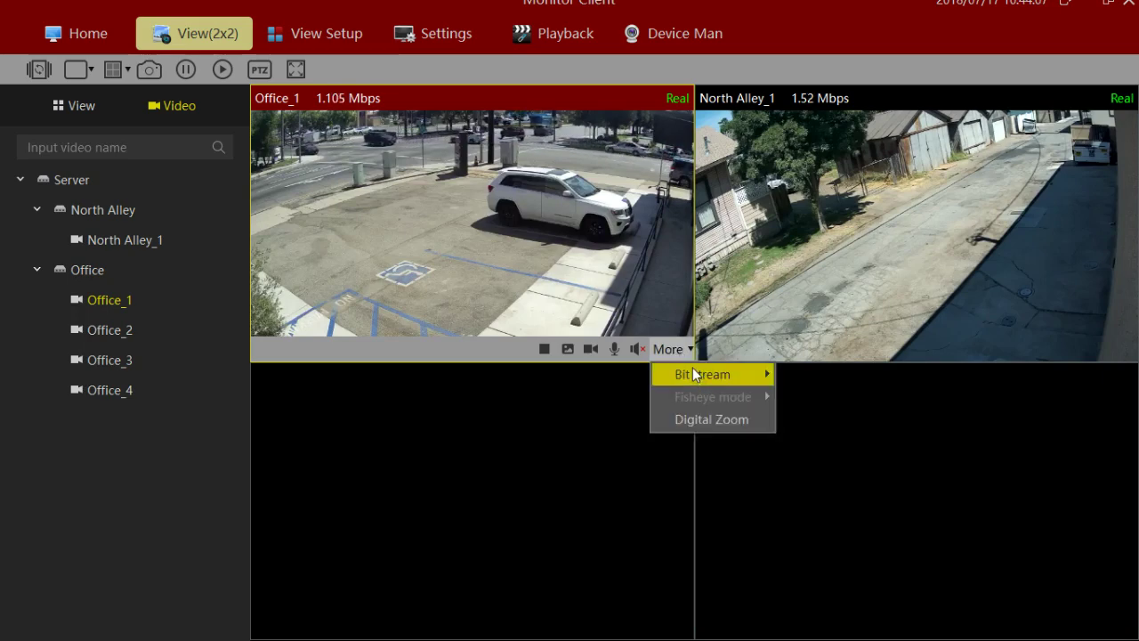
pyautogui.moveTo(693, 373)
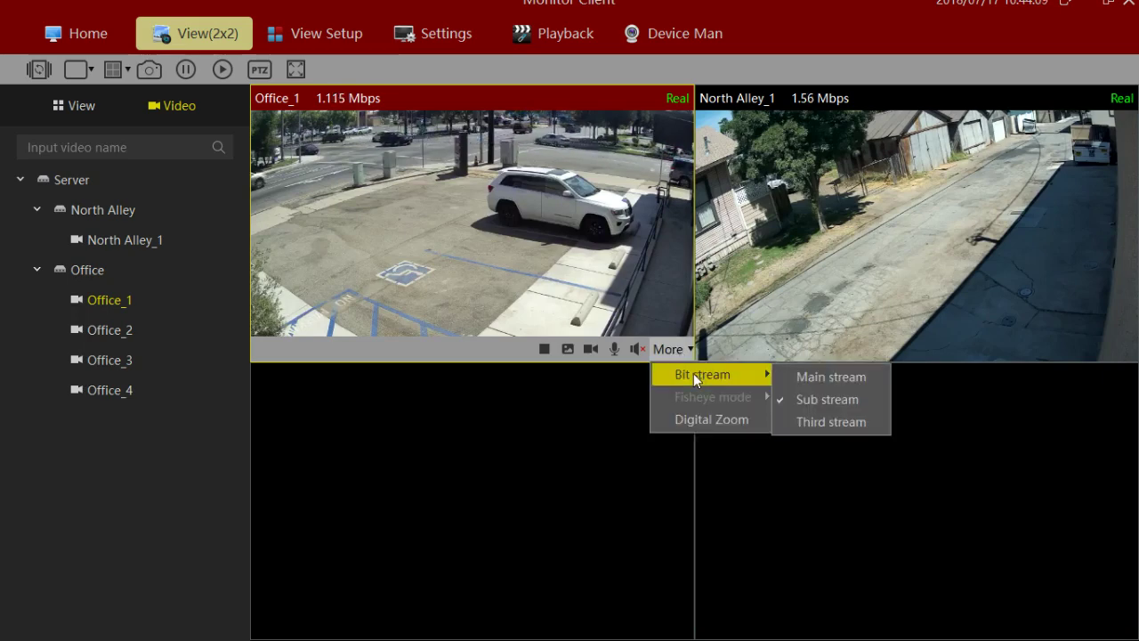
pyautogui.click(816, 378)
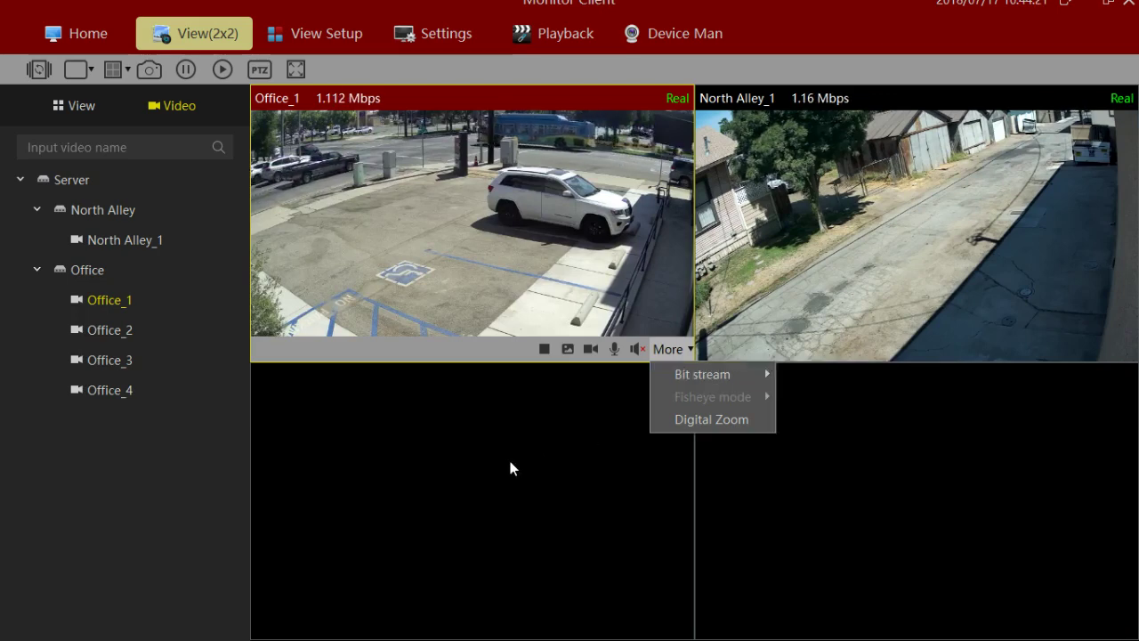
pyautogui.moveTo(112, 240); pyautogui.dragTo(450, 208)
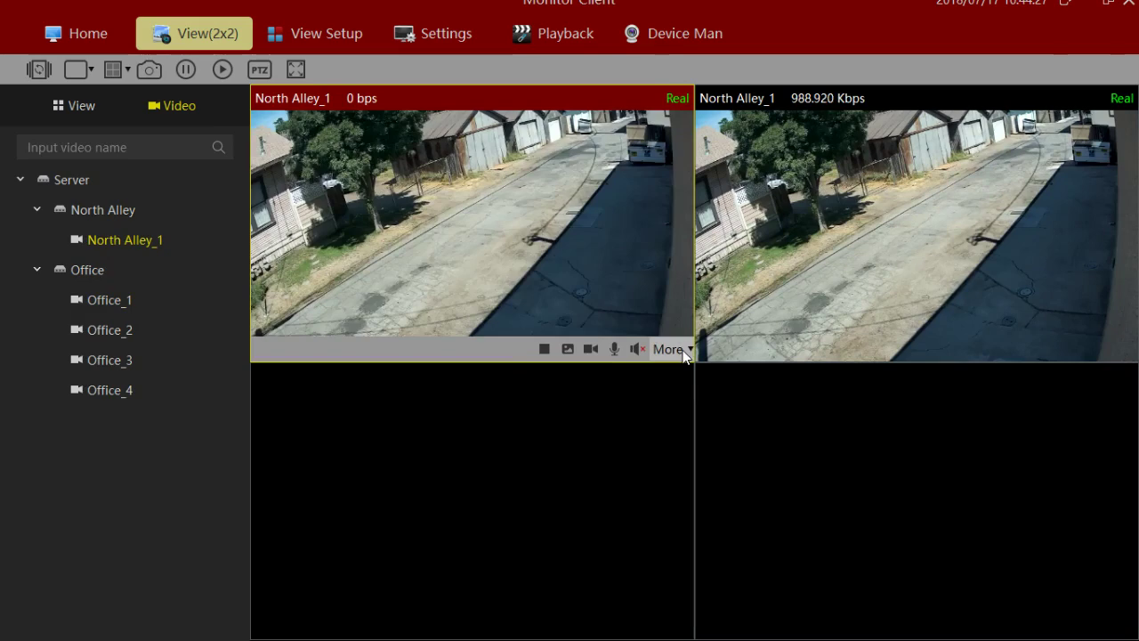
# - Switch North Alley_1 to Main stream and maximize it to fill the video area
pyautogui.click(684, 351)
pyautogui.moveTo(747, 374)
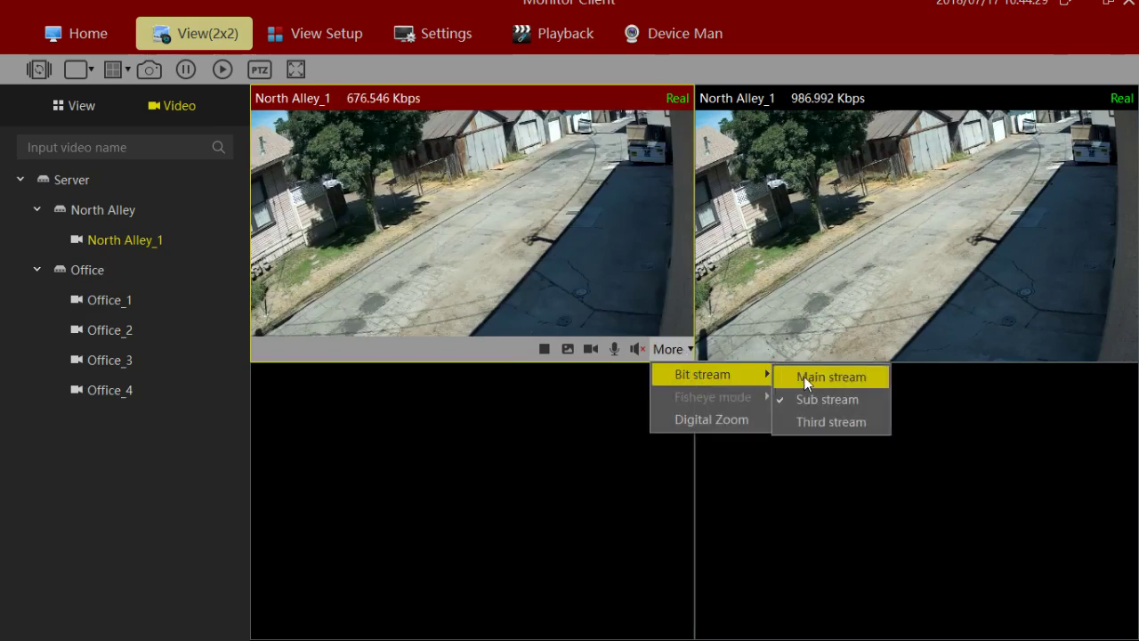
pyautogui.click(803, 376)
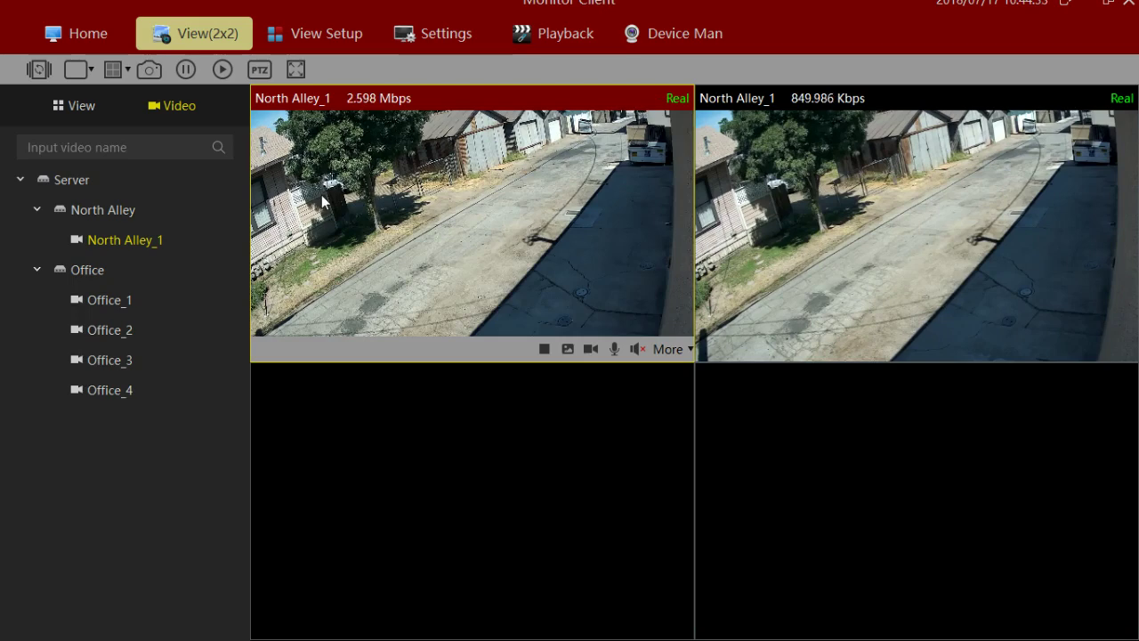
pyautogui.moveTo(901, 172)
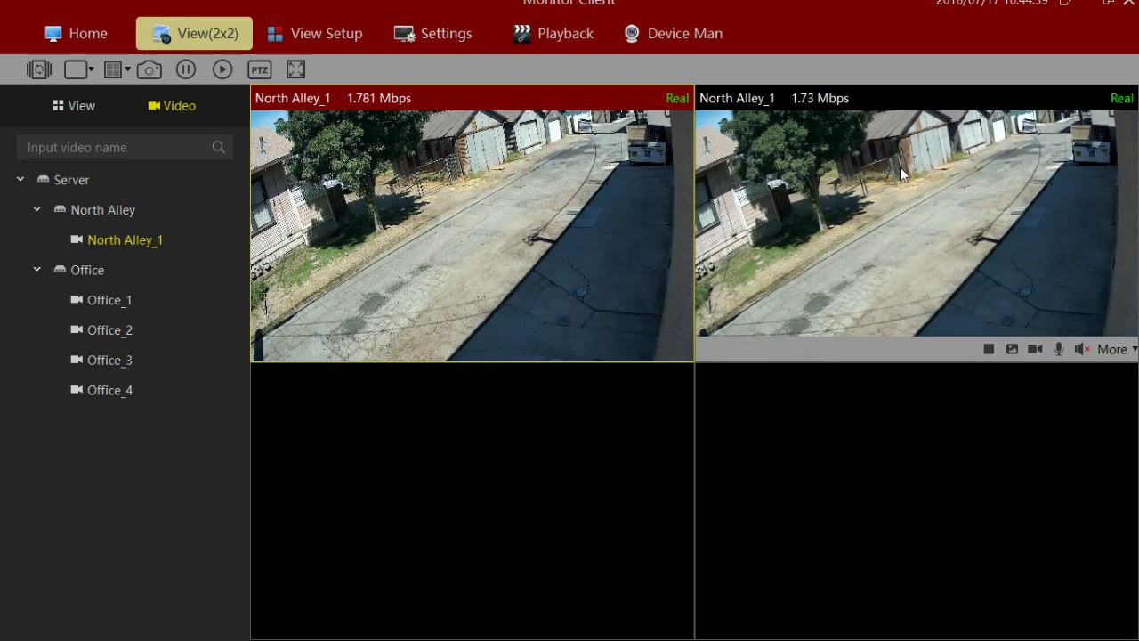
pyautogui.doubleClick(535, 183)
# - Turn on Digital Zoom for North Alley_1, zoom in and pan around the image
pyautogui.moveTo(1050, 618)
pyautogui.click(1124, 630)
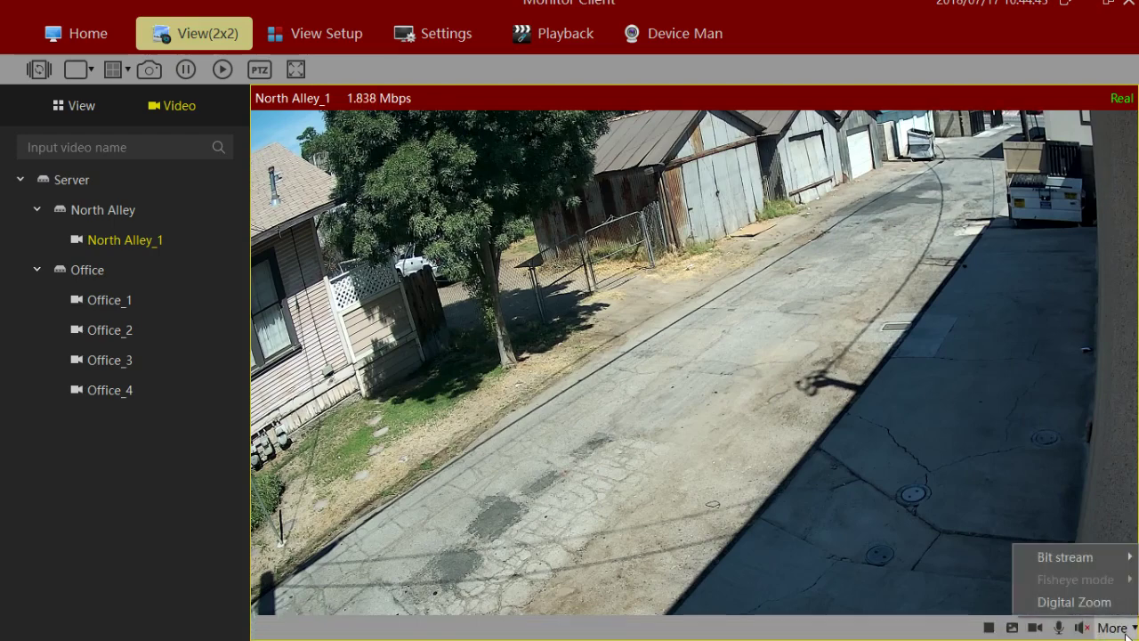
pyautogui.click(1092, 605)
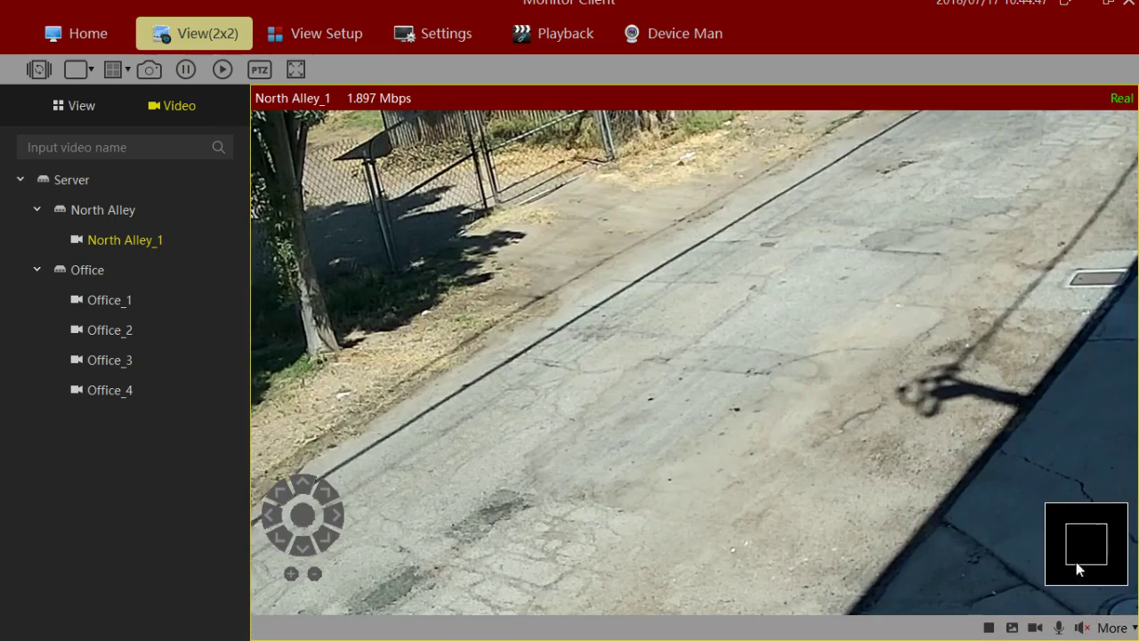
pyautogui.moveTo(1081, 558); pyautogui.dragTo(1111, 513)
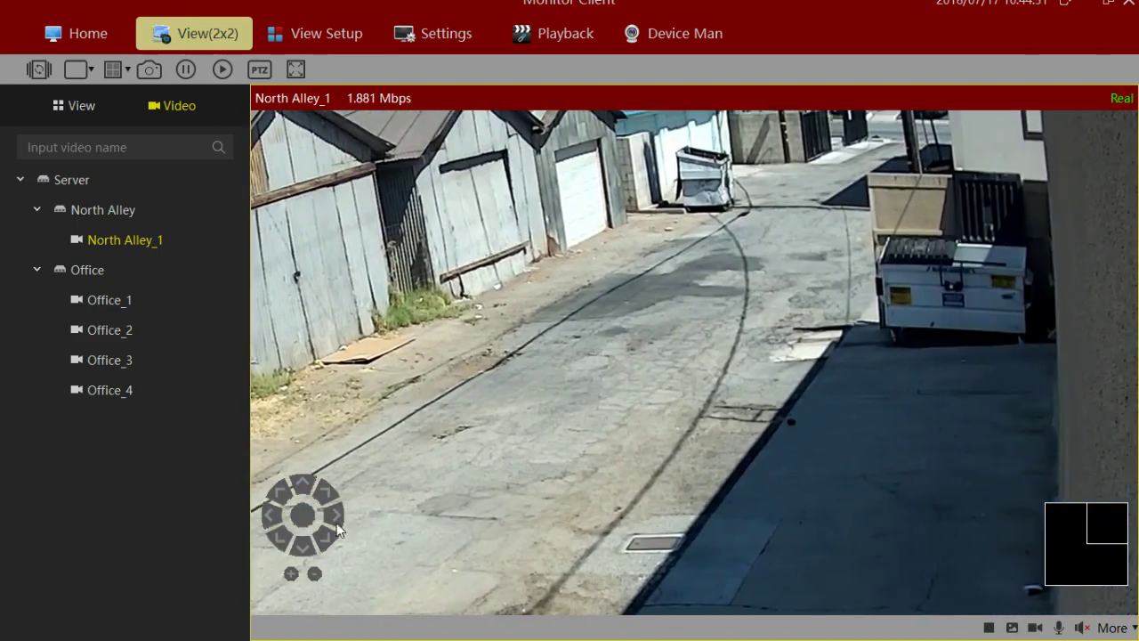
pyautogui.click(292, 573)
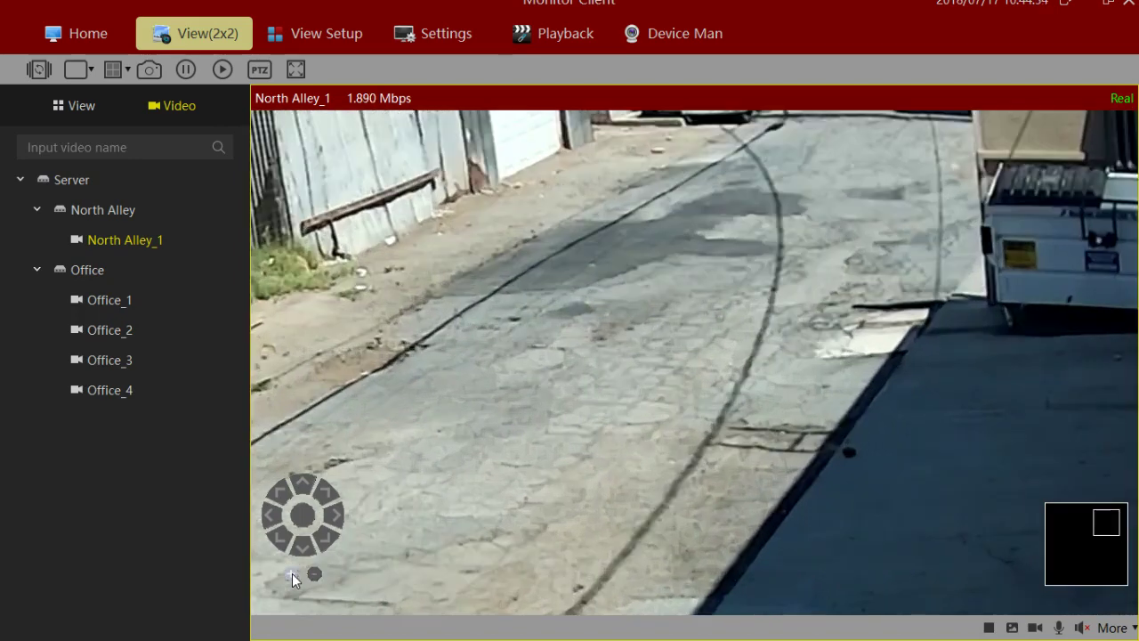
pyautogui.click(333, 516)
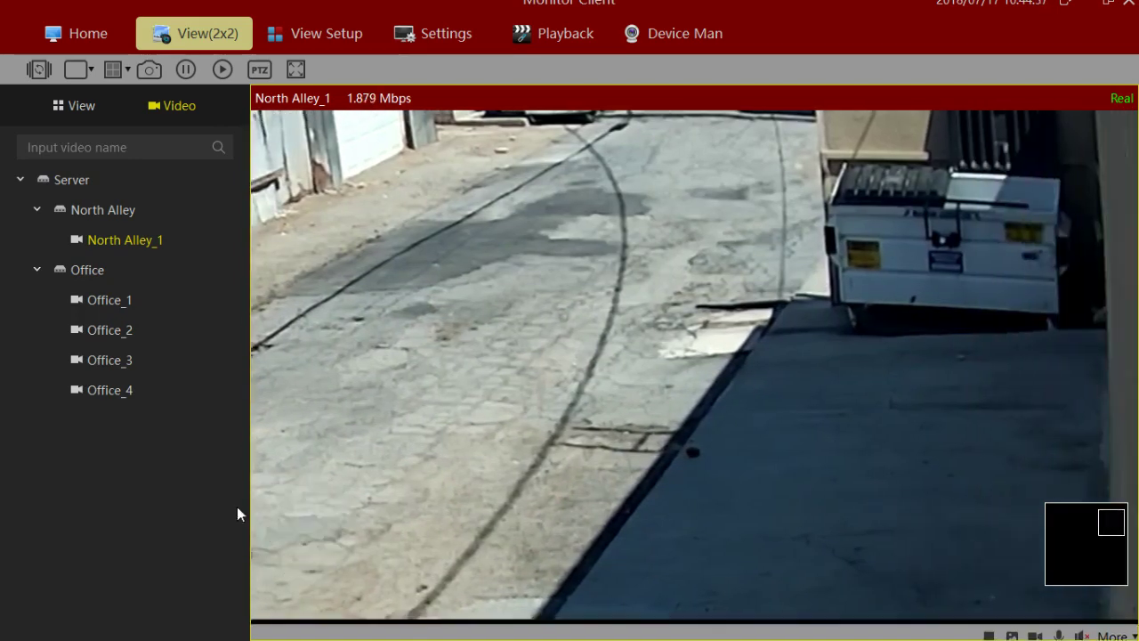
pyautogui.click(275, 511)
pyautogui.click(275, 513)
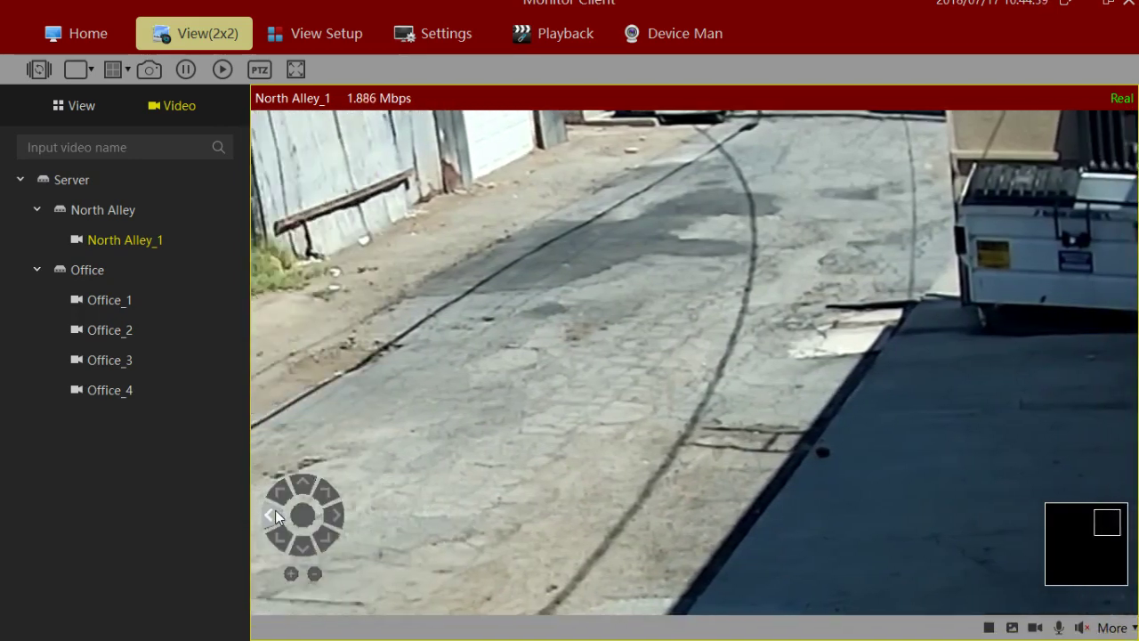
pyautogui.click(305, 549)
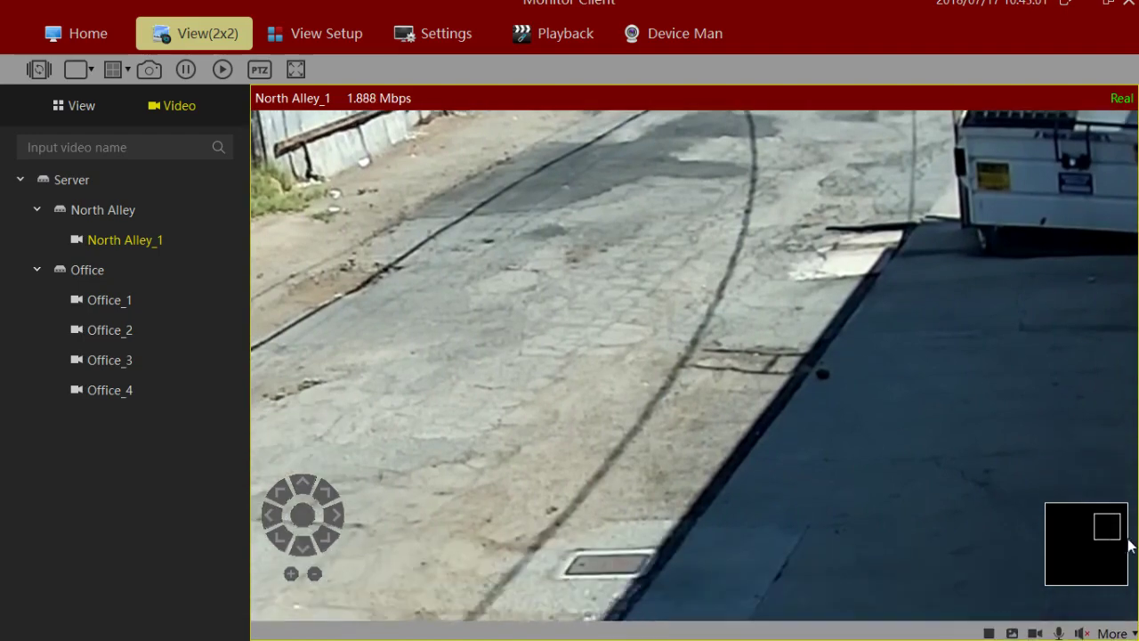
pyautogui.moveTo(1128, 544); pyautogui.dragTo(1101, 532)
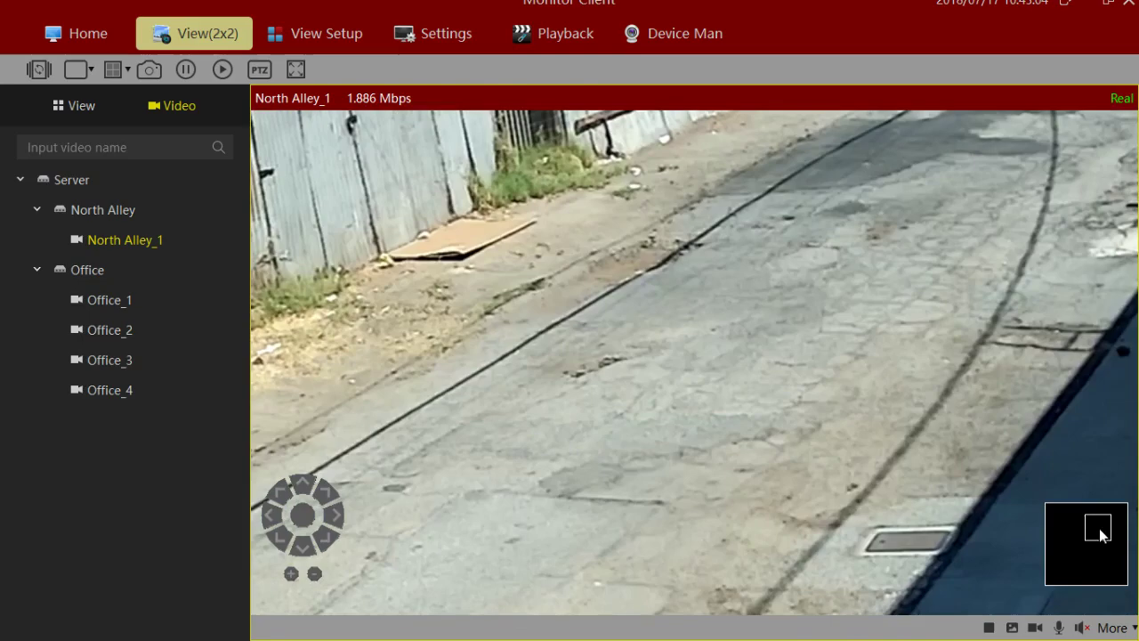
# - Turn Digital Zoom off and restore the four-cell live grid
pyautogui.click(1112, 627)
pyautogui.click(1072, 600)
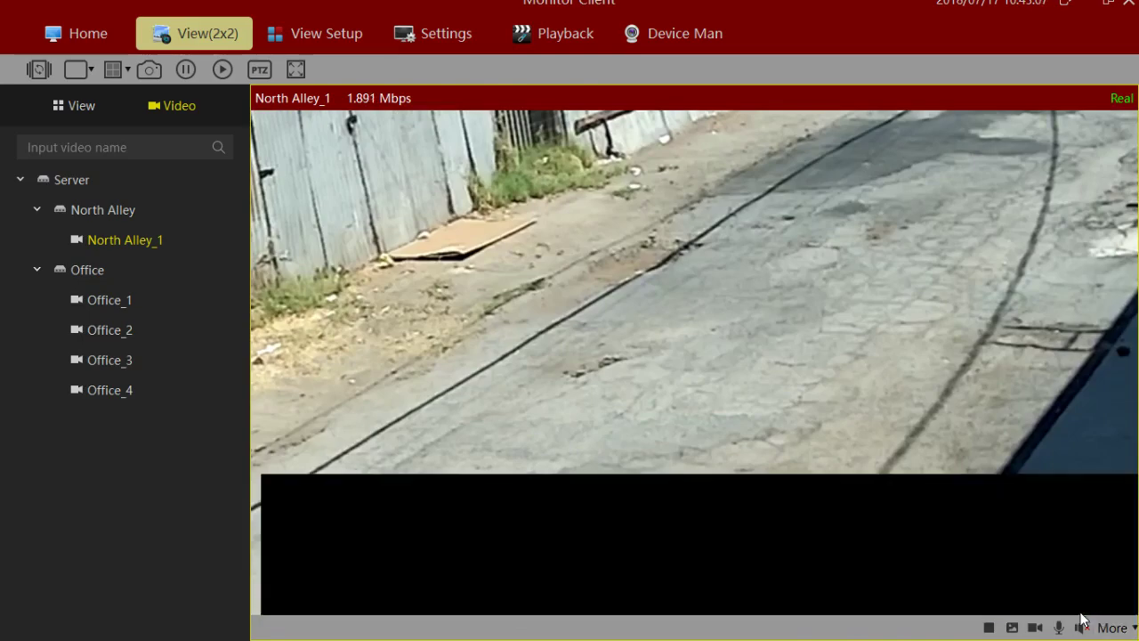
pyautogui.doubleClick(717, 369)
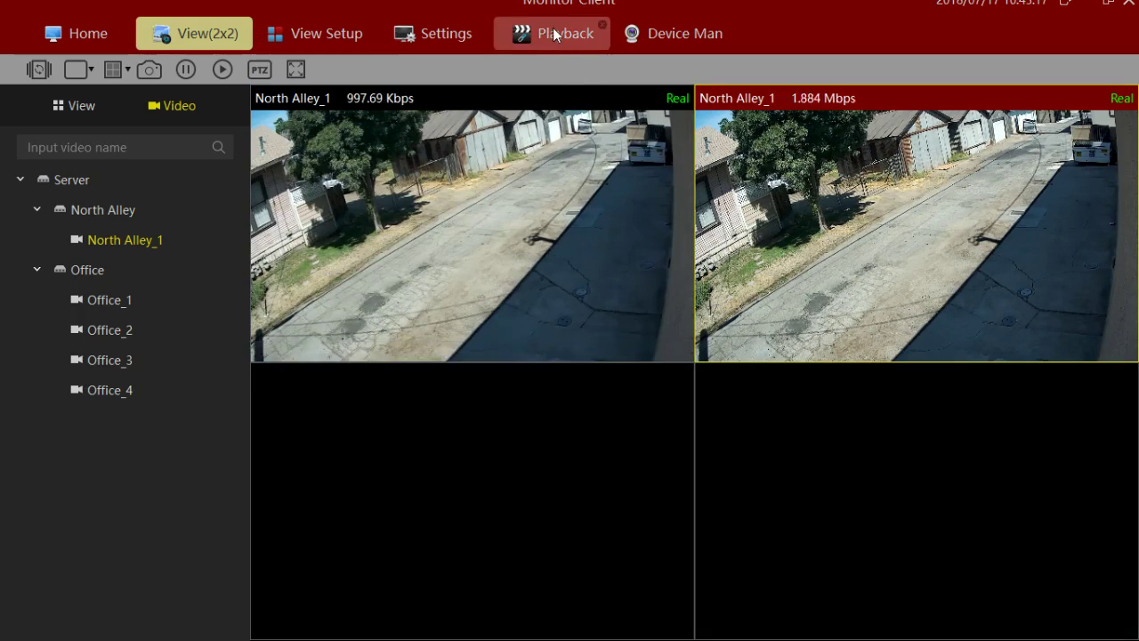
# - Open Remote Playback from Home and load Office_1 into the top-left playback window
pyautogui.click(110, 32)
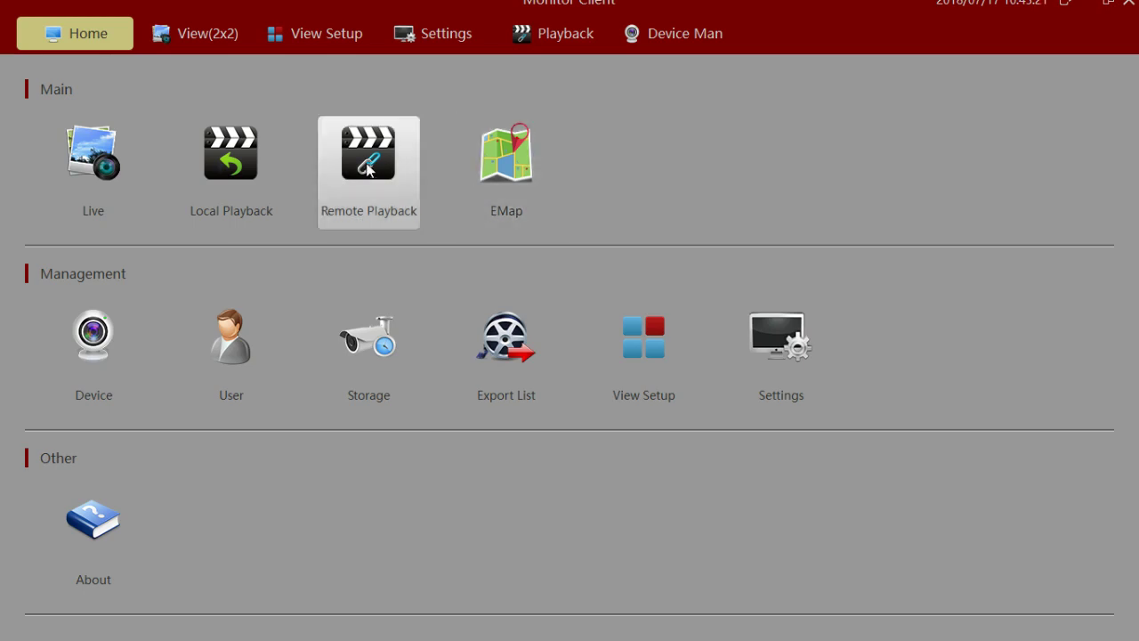
pyautogui.click(368, 165)
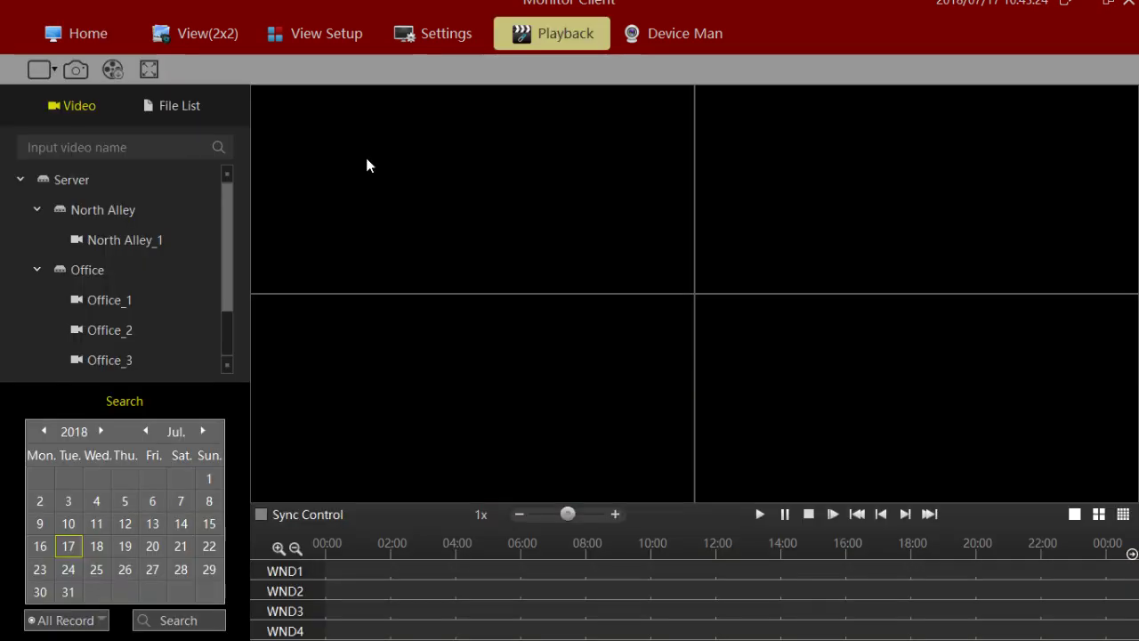
pyautogui.moveTo(230, 242); pyautogui.dragTo(222, 288)
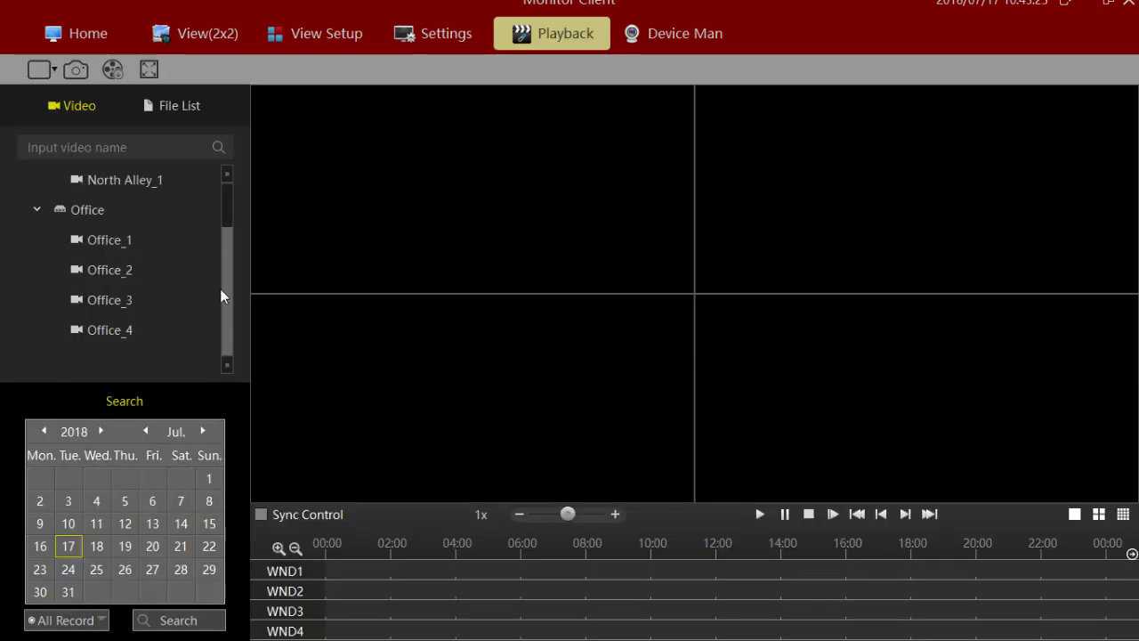
pyautogui.moveTo(79, 244); pyautogui.dragTo(437, 208)
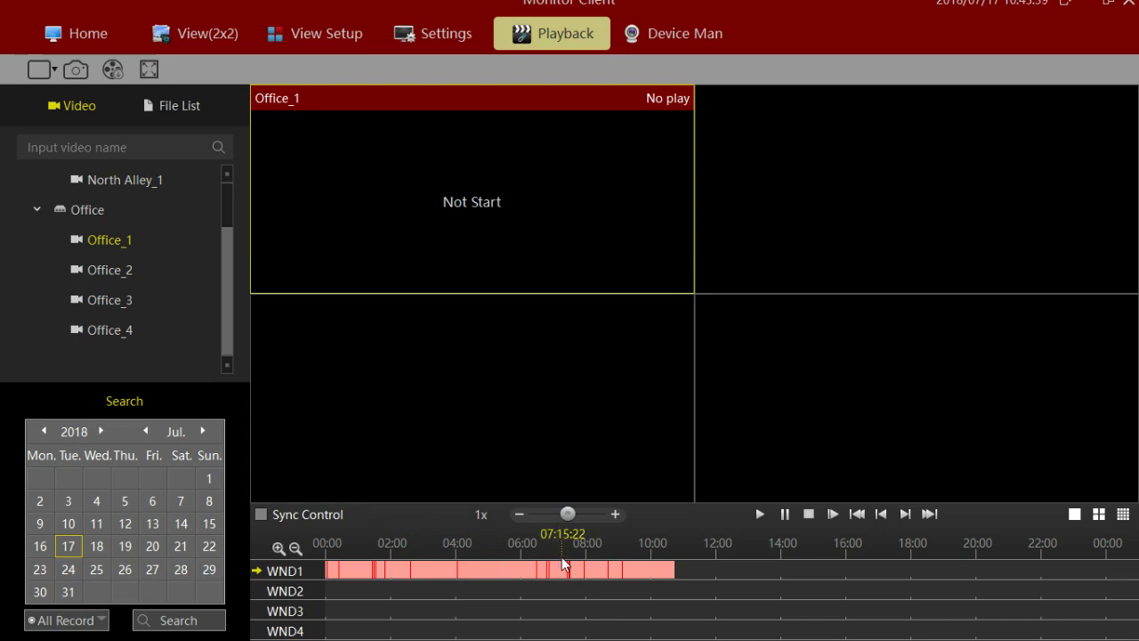
pyautogui.click(101, 620)
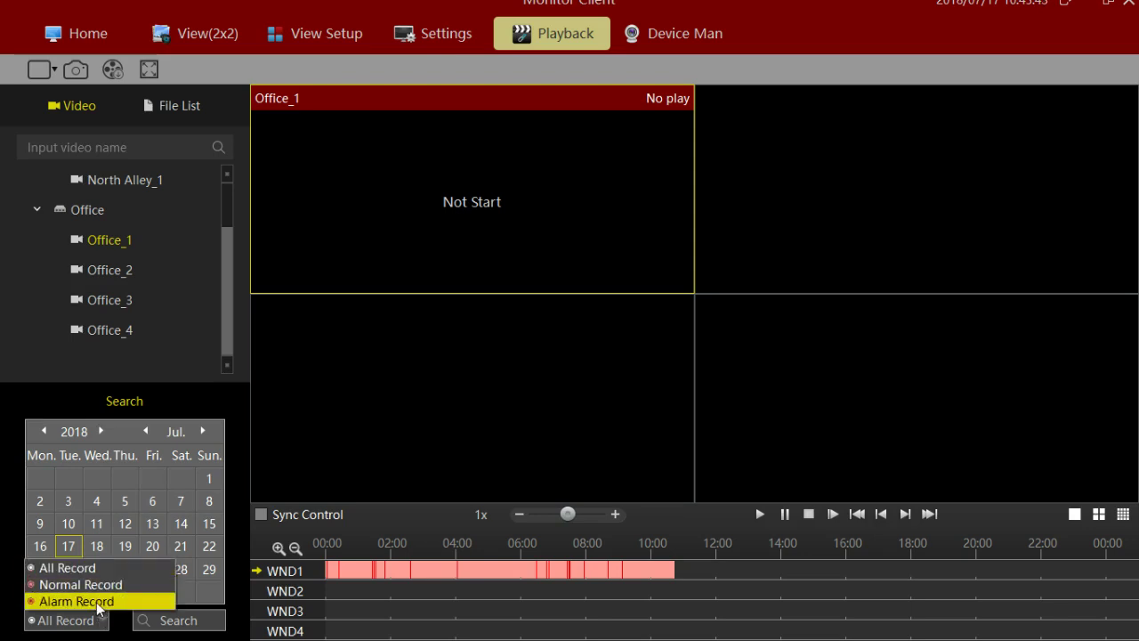
# - Search Office_1 for Alarm Record only and zoom the timeline to 15-minute intervals
pyautogui.click(99, 601)
pyautogui.click(184, 625)
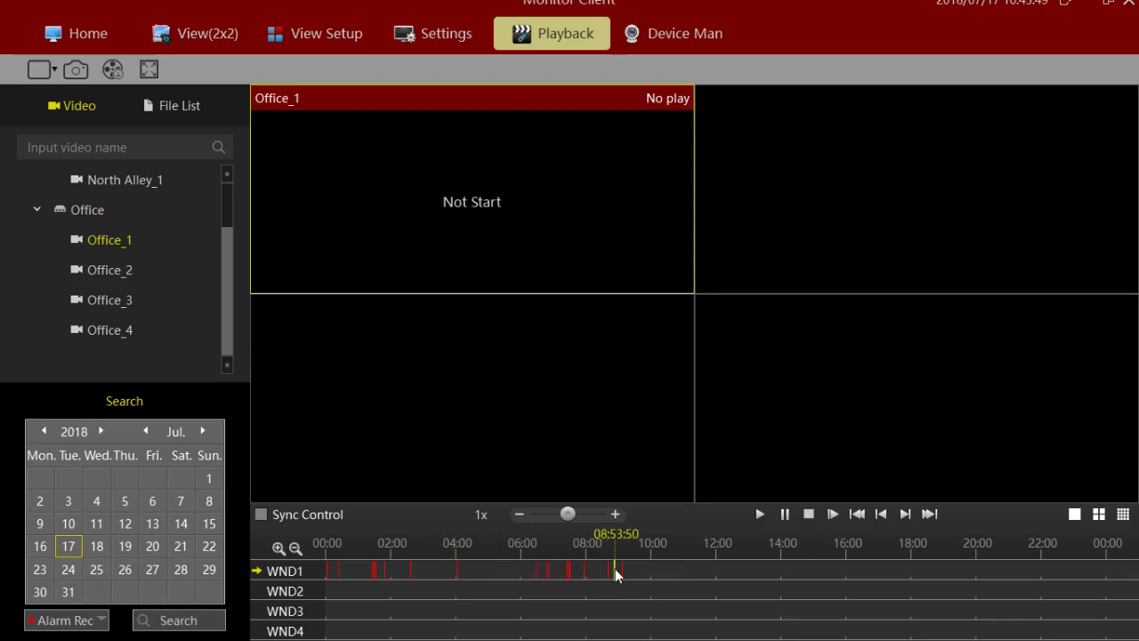
pyautogui.click(278, 549)
pyautogui.click(278, 549)
pyautogui.click(278, 549)
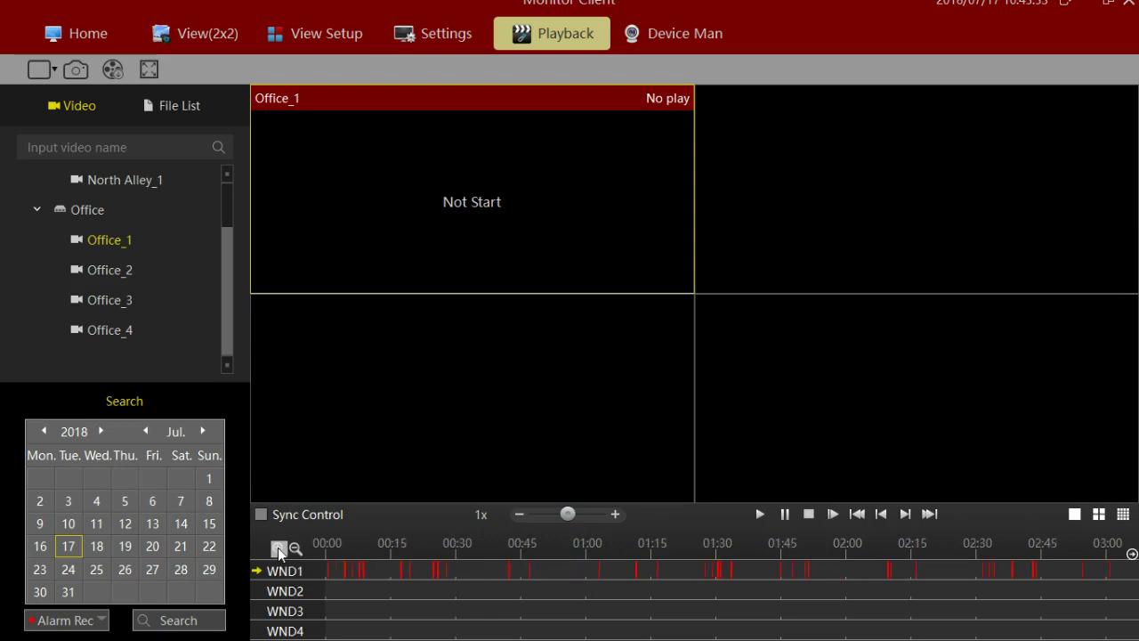
# - Pan to the early morning, zoom to 10-minute intervals and play from about 07:30
pyautogui.moveTo(907, 572); pyautogui.dragTo(419, 579)
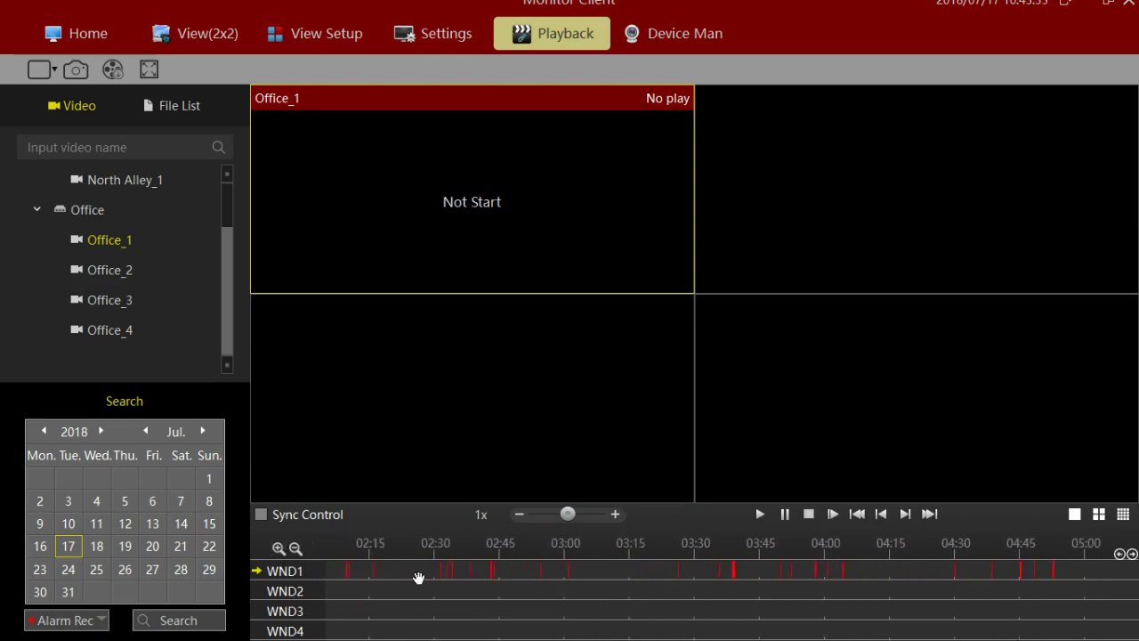
pyautogui.moveTo(988, 570)
pyautogui.mouseDown()
pyautogui.moveTo(369, 570)
pyautogui.moveTo(875, 554)
pyautogui.moveTo(885, 565)
pyautogui.moveTo(416, 555)
pyautogui.mouseUp()
pyautogui.click(278, 548)
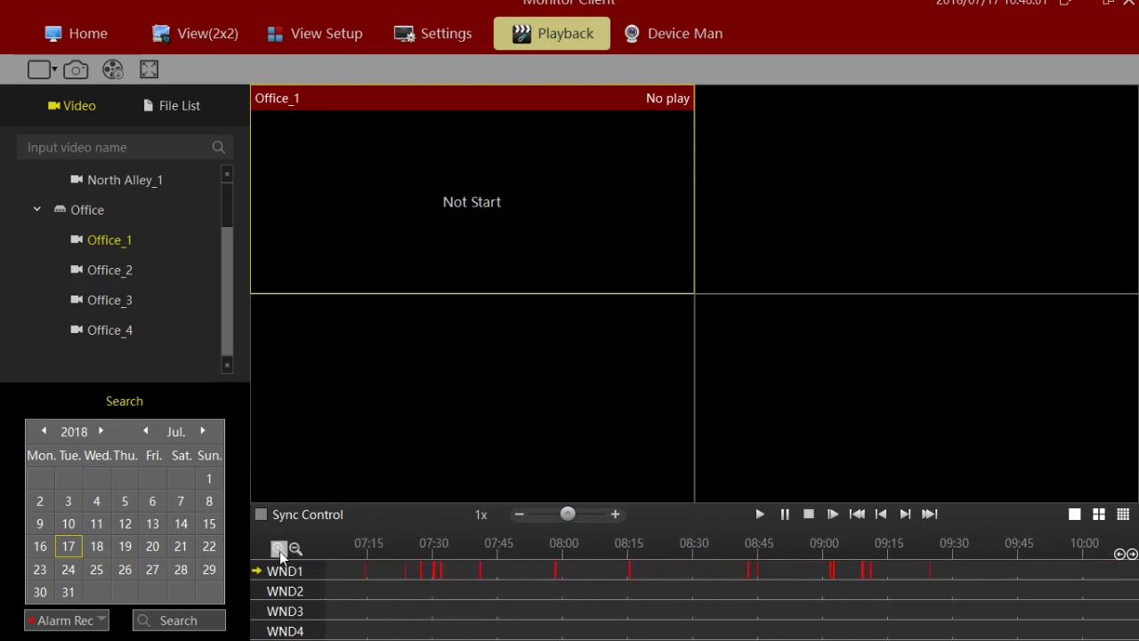
pyautogui.moveTo(645, 586); pyautogui.dragTo(490, 570)
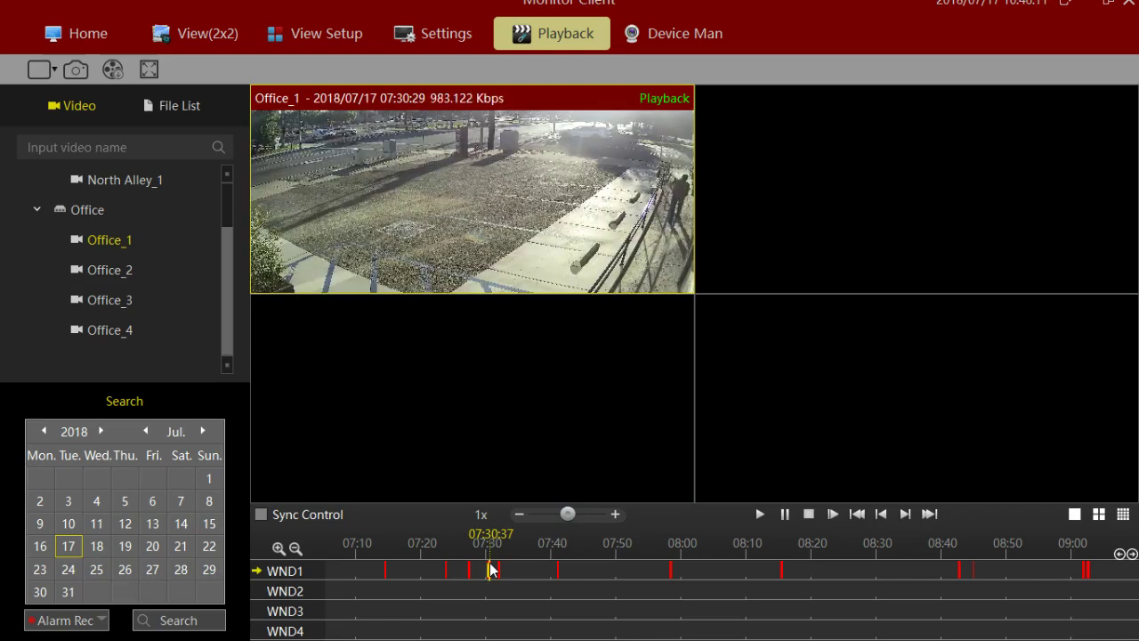
# - Enlarge Office_1 playback, skip ahead two alarm clips to 07:41, then stop playback
pyautogui.doubleClick(591, 182)
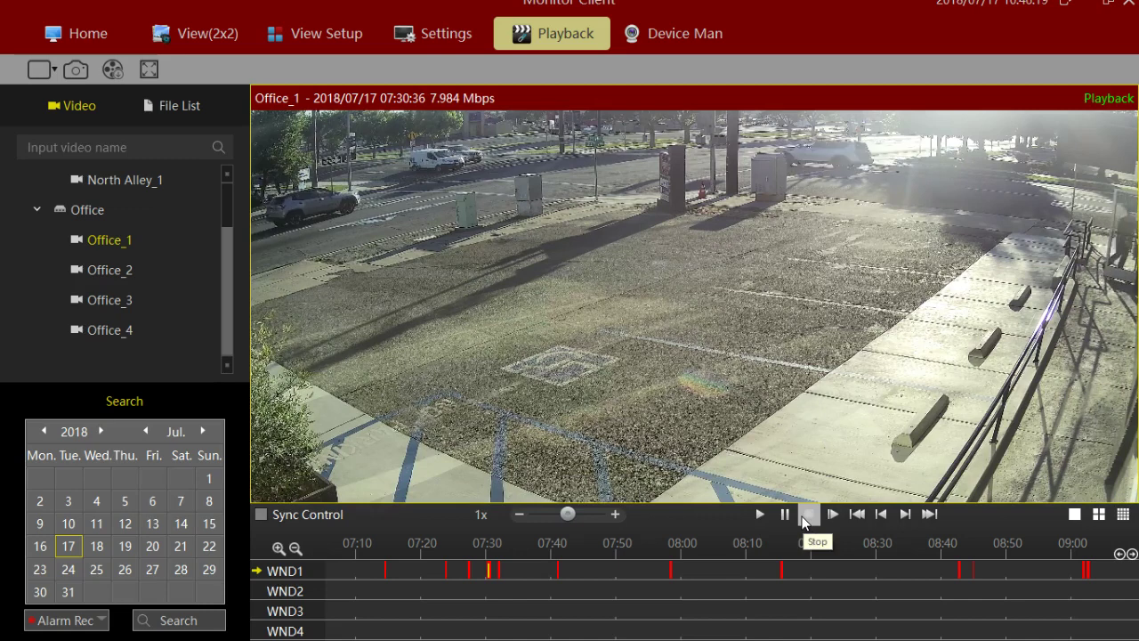
pyautogui.click(904, 514)
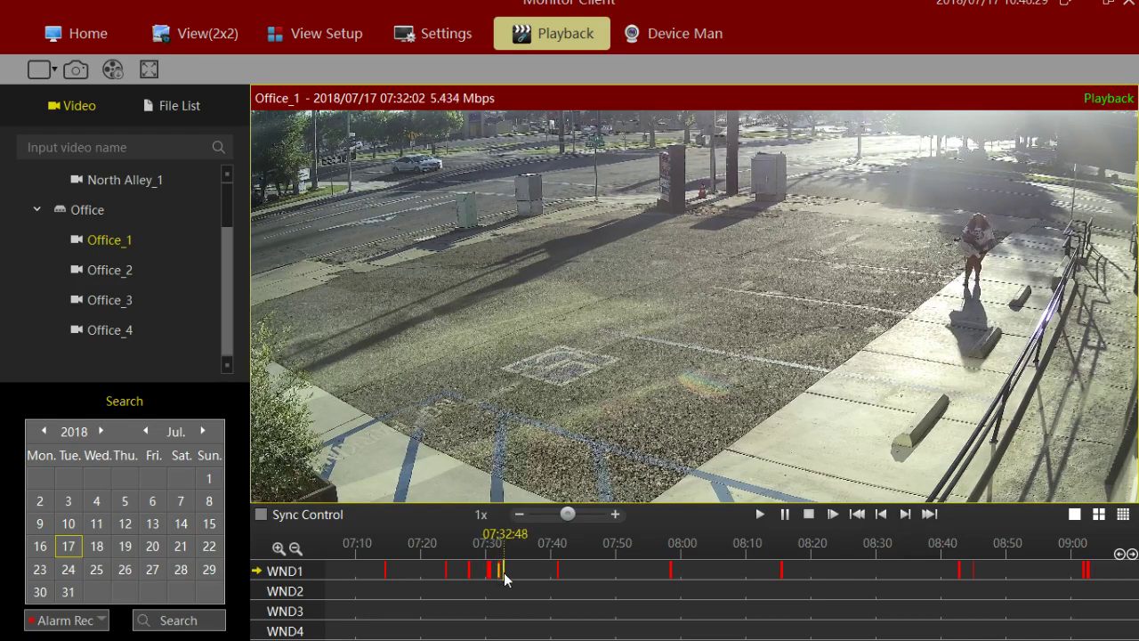
pyautogui.click(903, 517)
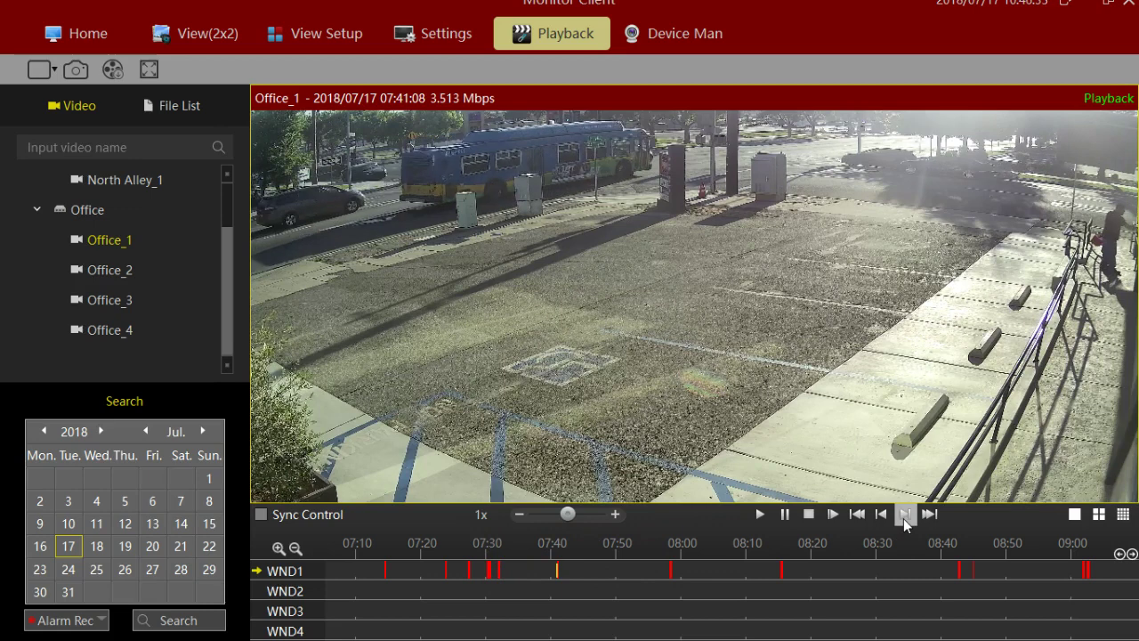
pyautogui.click(810, 517)
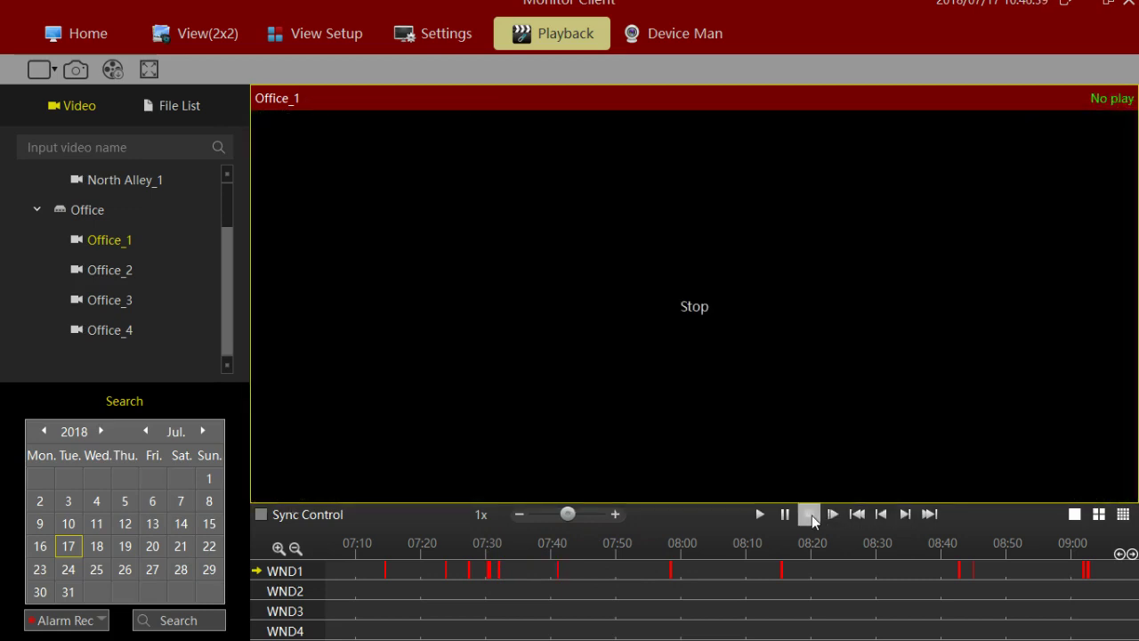
# - Show Office_1's File List and tick the 07:30:15–07:30:53 alarm clip
pyautogui.click(167, 107)
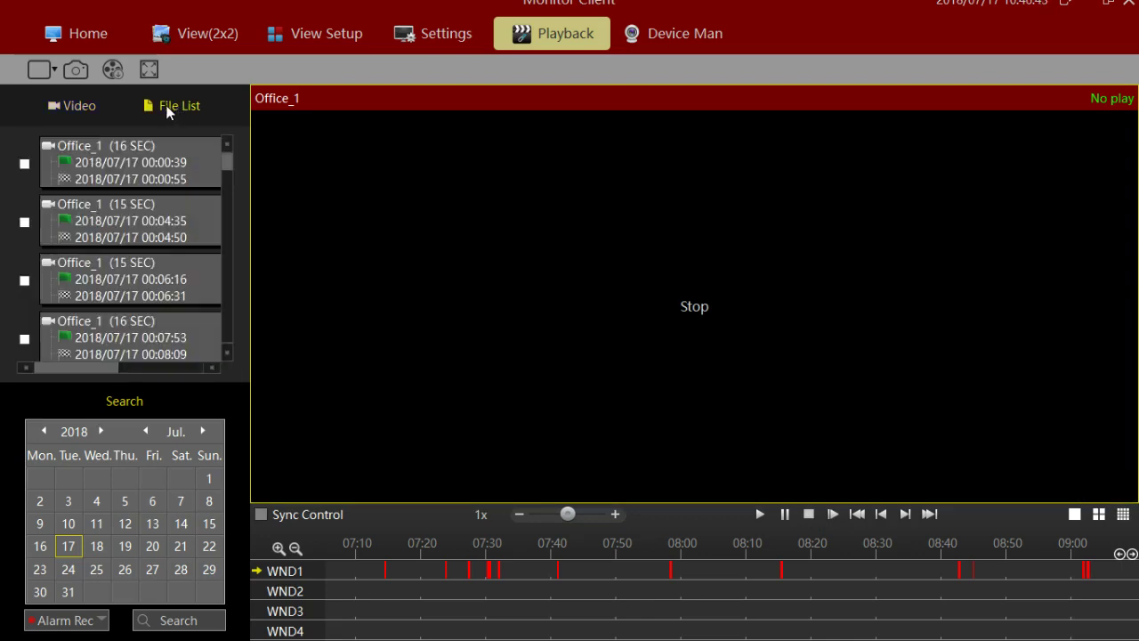
pyautogui.moveTo(225, 162); pyautogui.dragTo(225, 315)
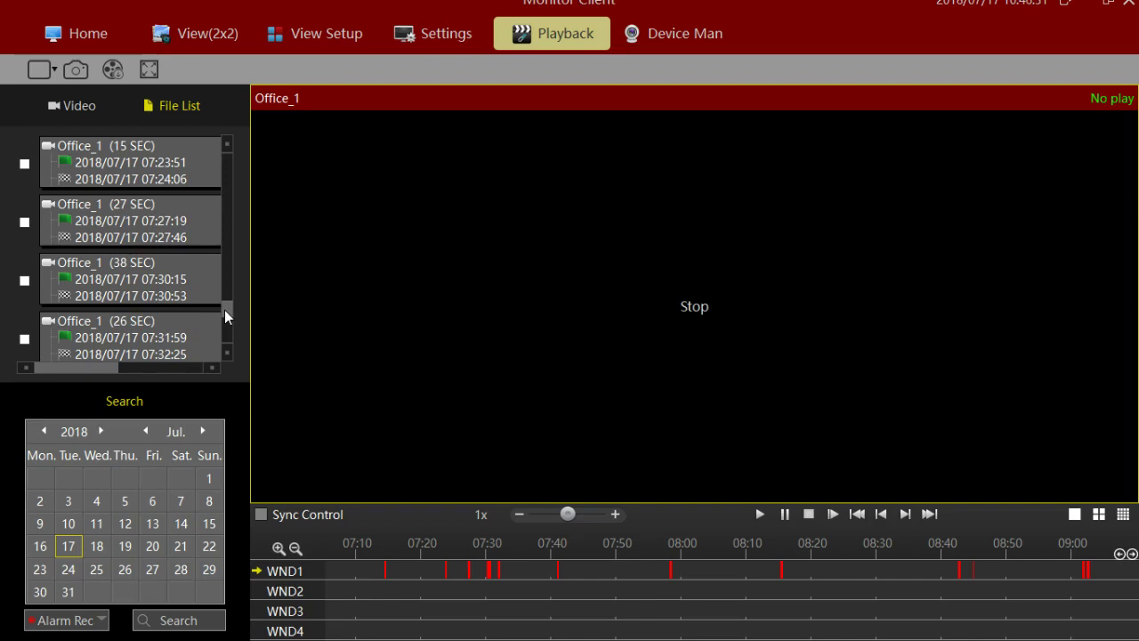
pyautogui.click(25, 281)
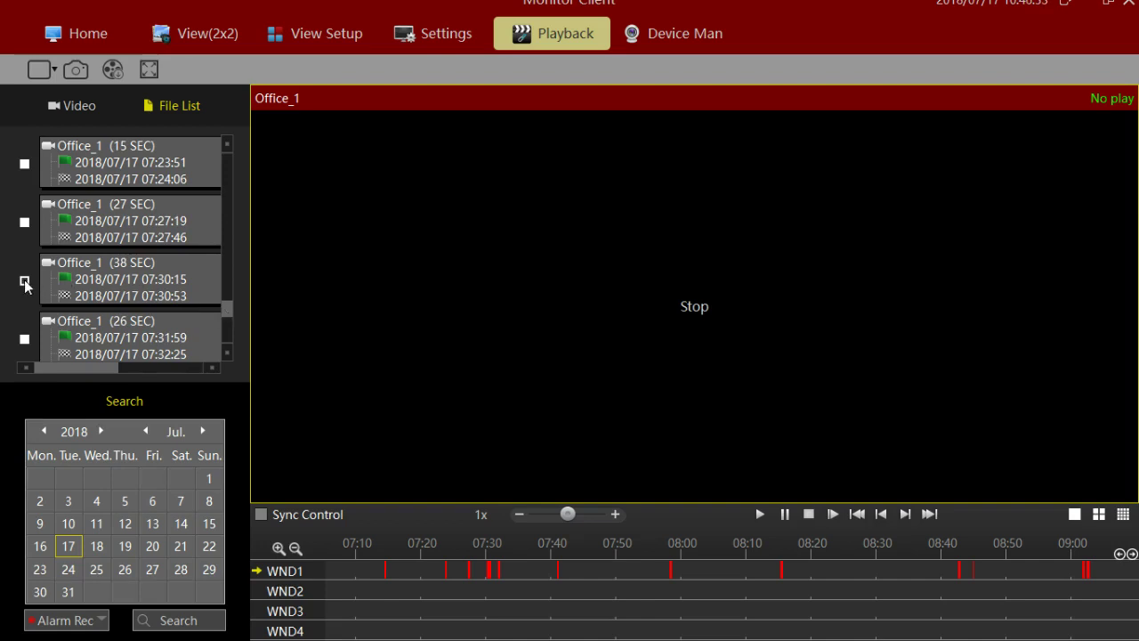
pyautogui.click(112, 70)
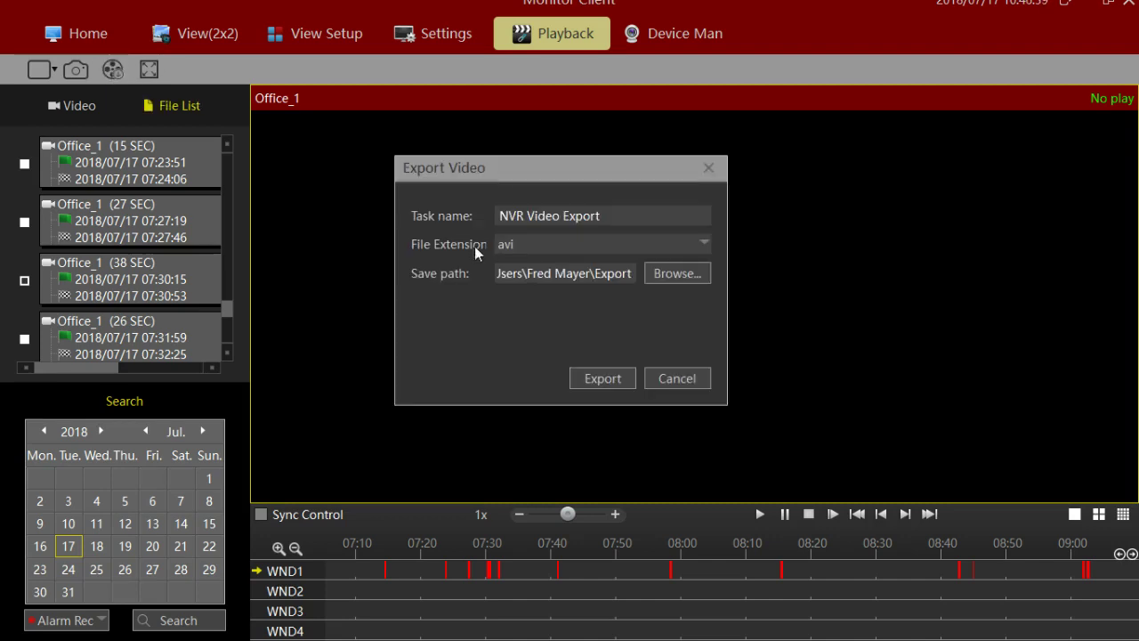
# - Set the save folder to Desktop and export the 07:30:15 clip as an AVI file
pyautogui.moveTo(501, 273); pyautogui.dragTo(621, 283)
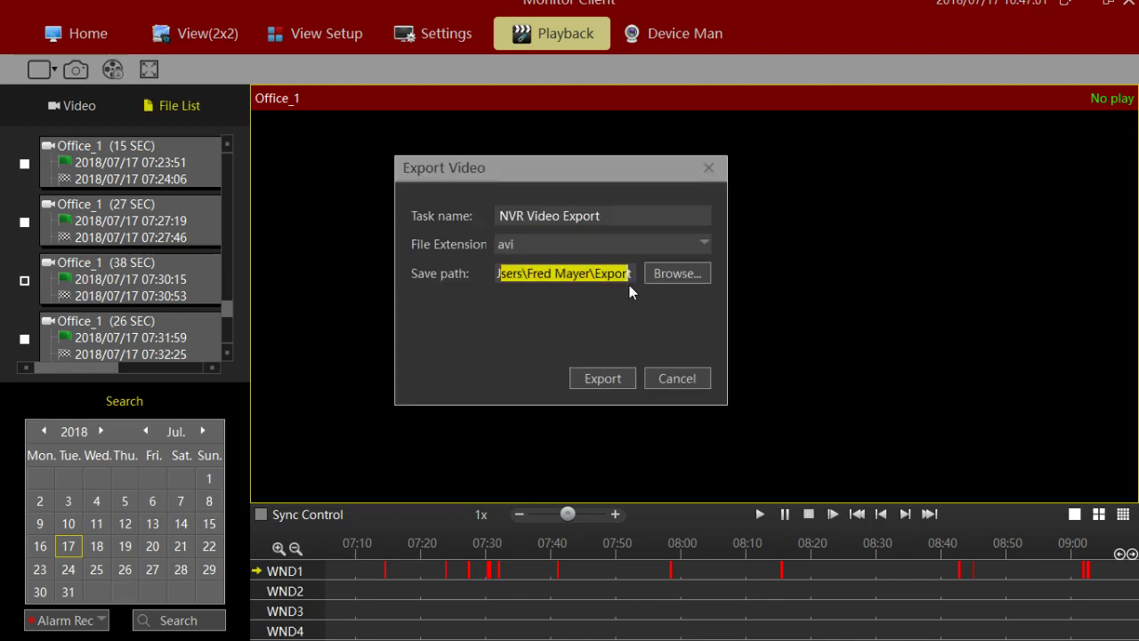
pyautogui.click(673, 275)
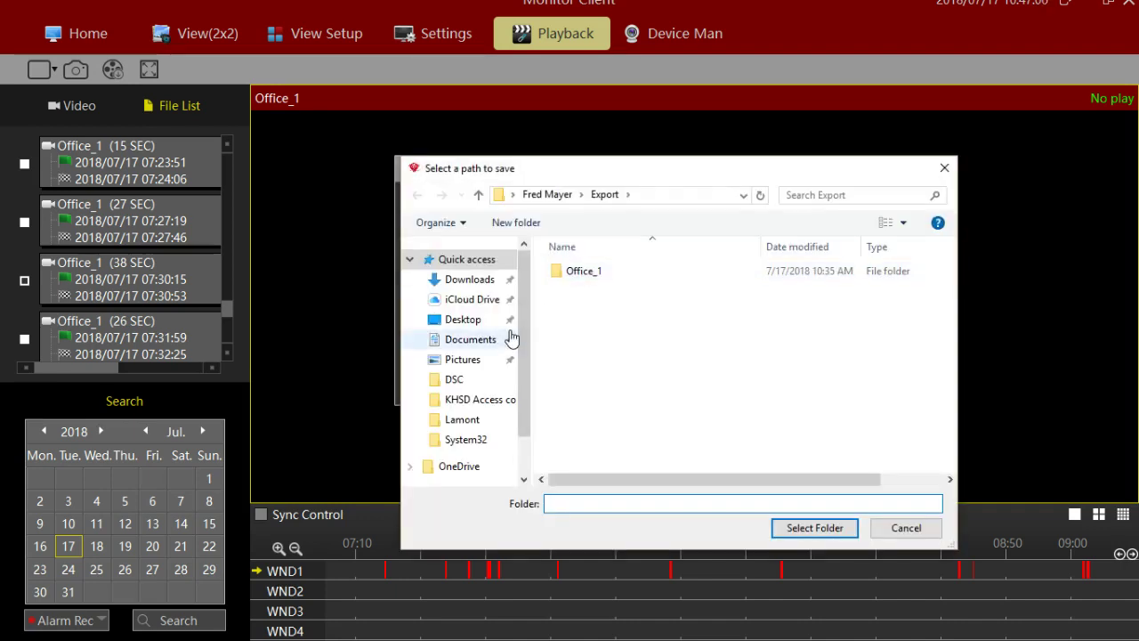
pyautogui.click(461, 322)
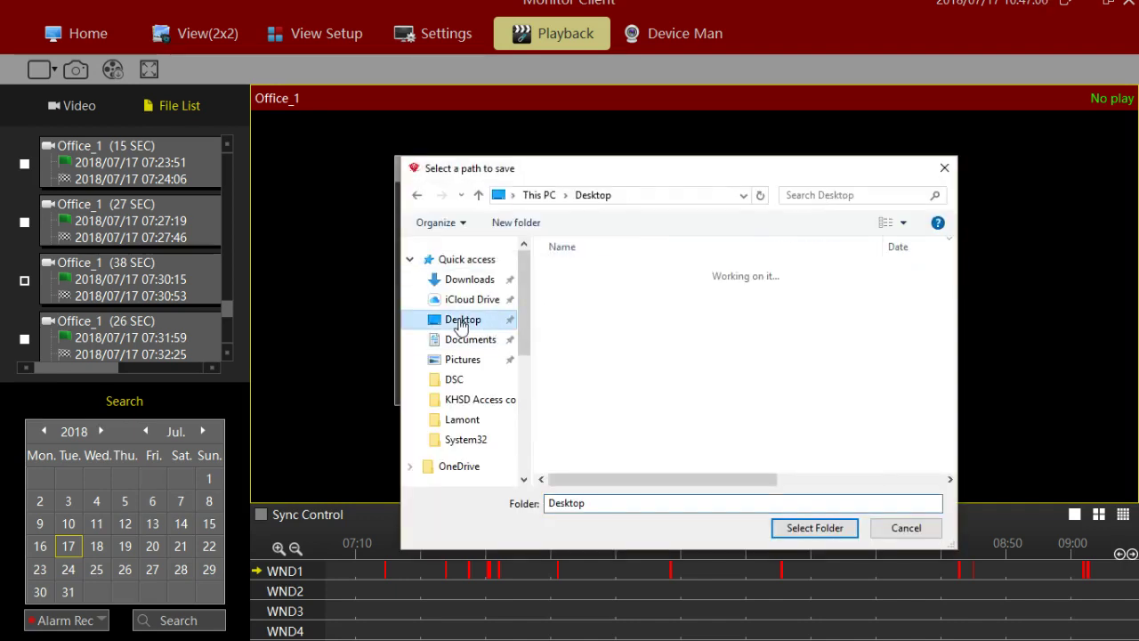
pyautogui.click(815, 529)
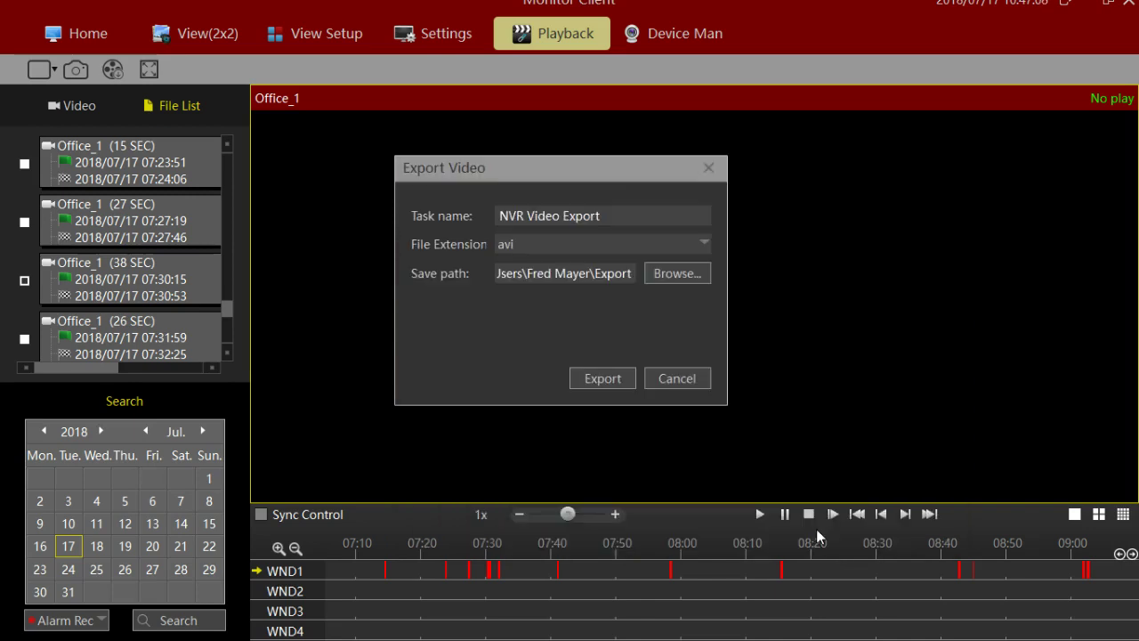
pyautogui.click(605, 379)
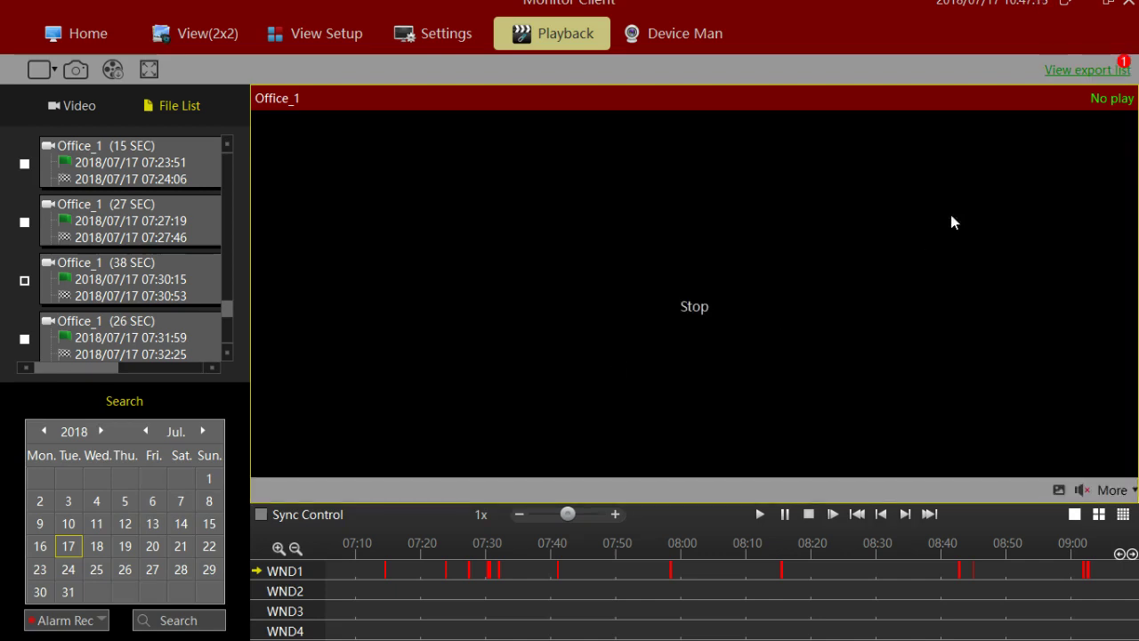
# - Check the export list shows the Office_1 AVI export finished, then minimize the client to the desktop
pyautogui.click(1092, 76)
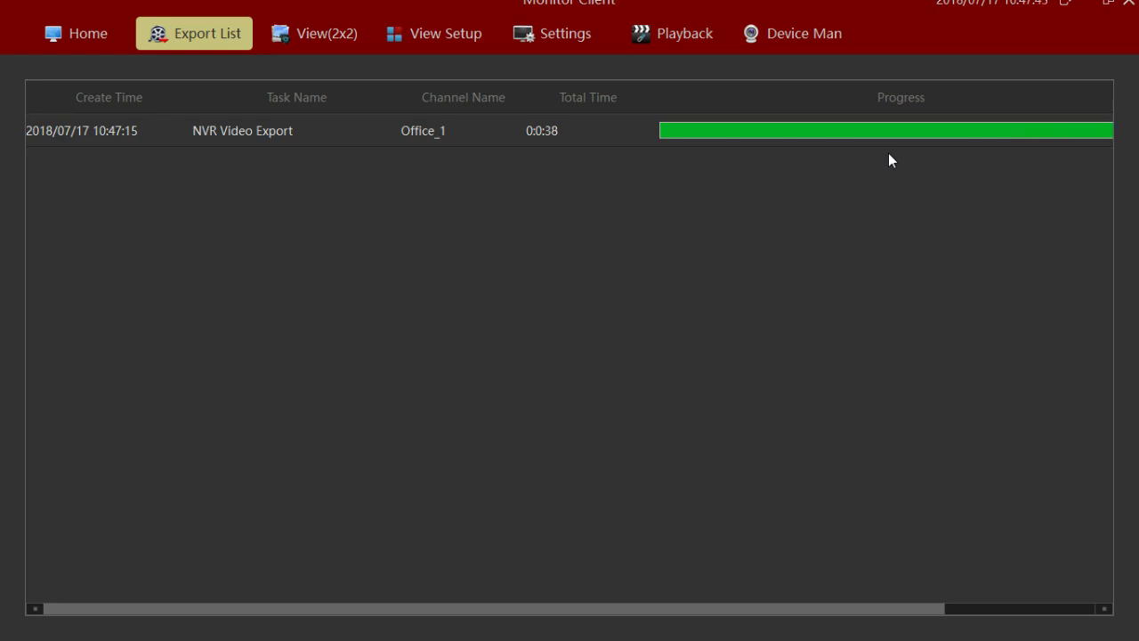
pyautogui.click(1092, 7)
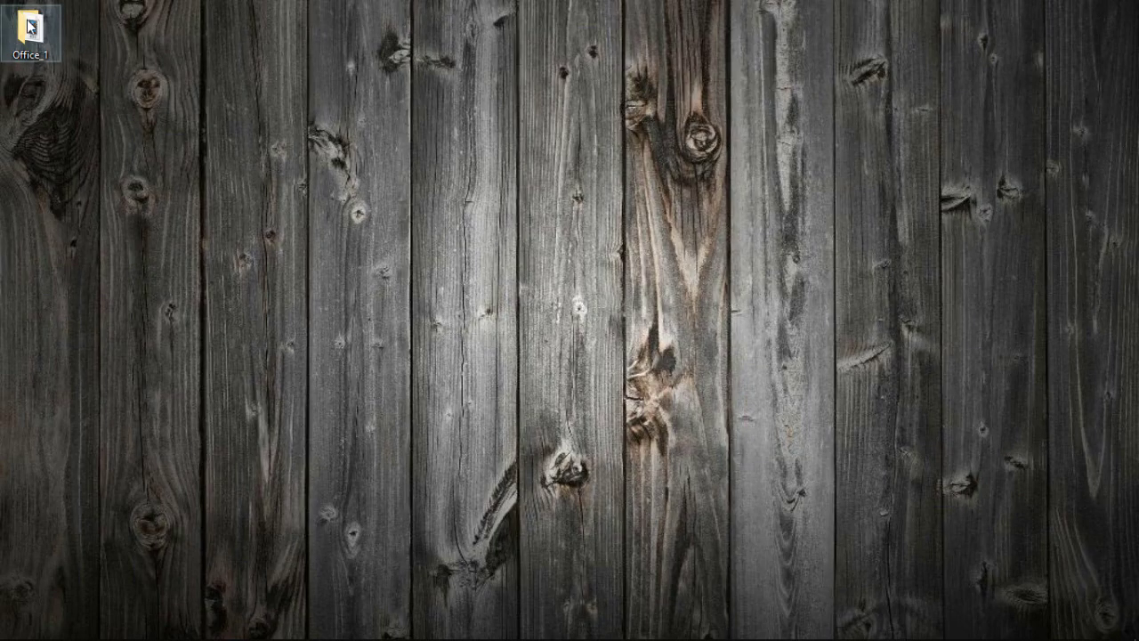
# - Play the 38.1 MB Office_1 AVI from the Desktop Office_1 folder, pause it, and close the player
pyautogui.doubleClick(30, 26)
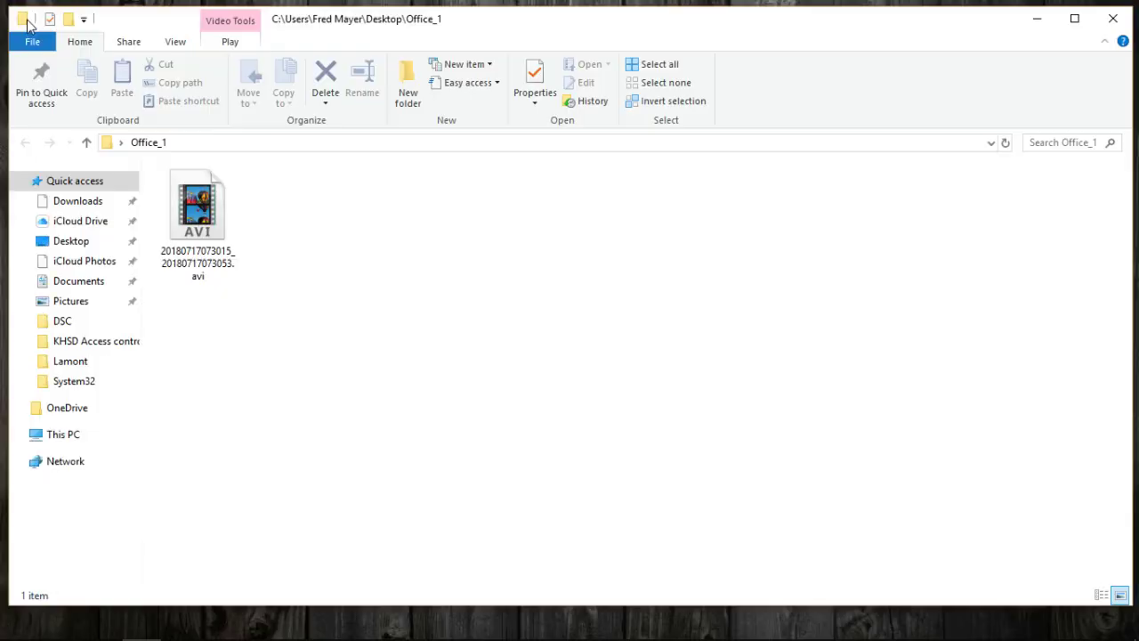
pyautogui.click(192, 216)
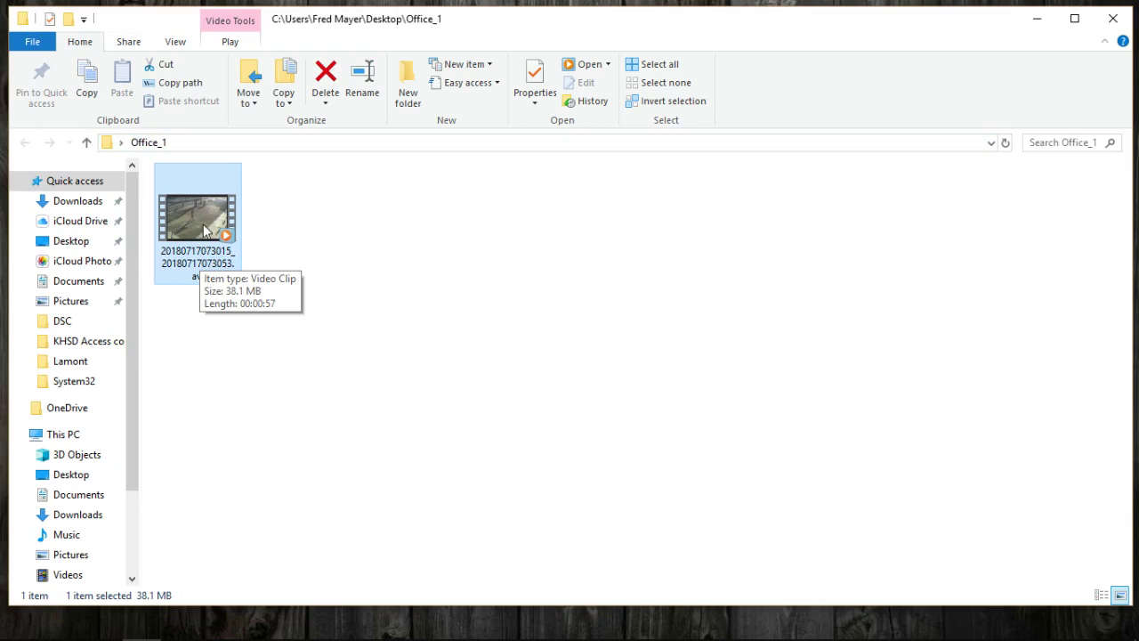
pyautogui.doubleClick(203, 227)
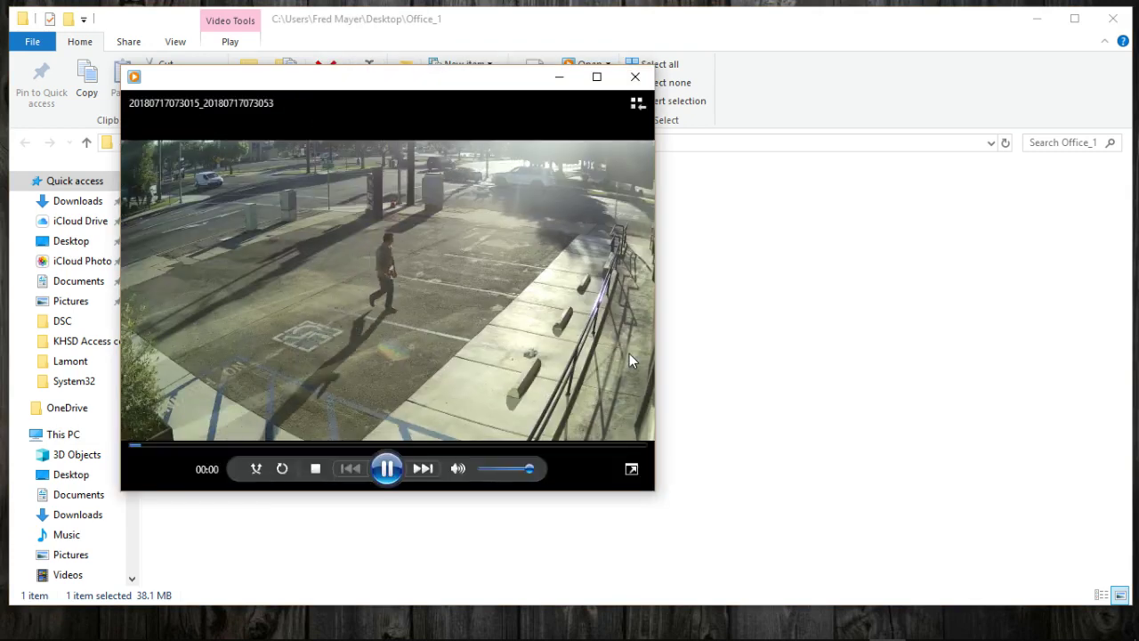
pyautogui.click(387, 469)
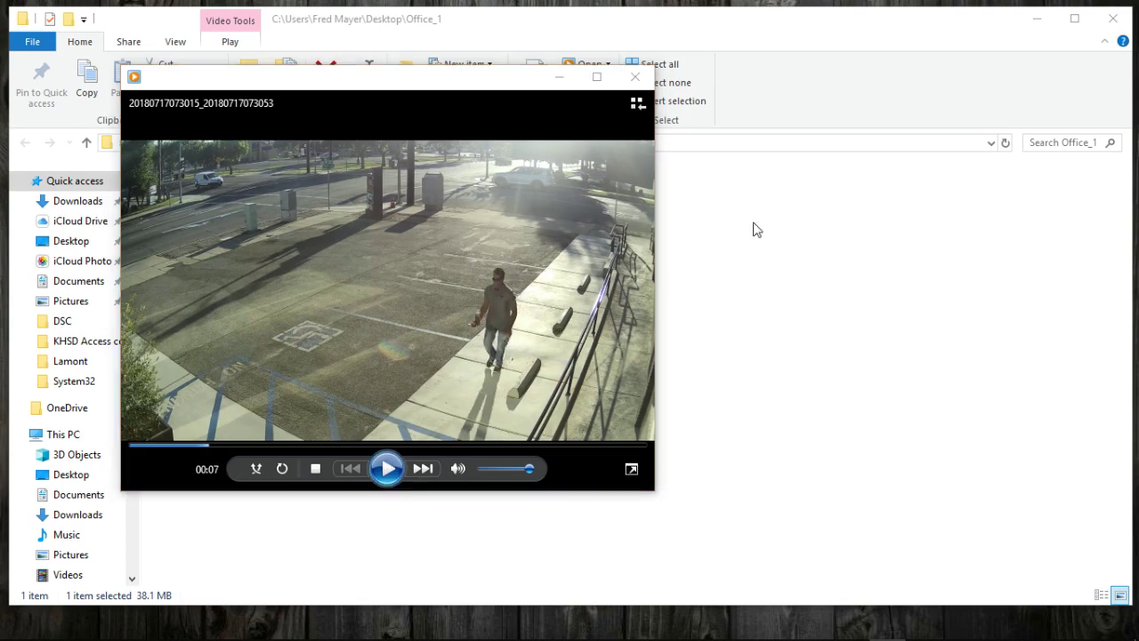
pyautogui.click(634, 77)
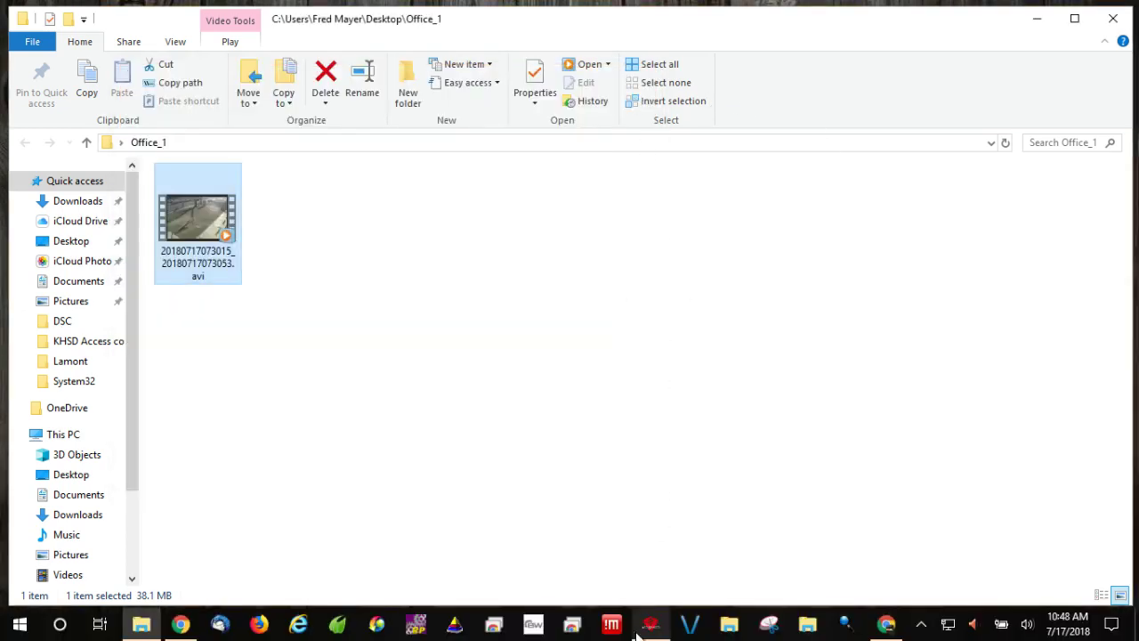
# - Restore VMS Monitor Client from the taskbar and switch to its Home tab
pyautogui.click(649, 627)
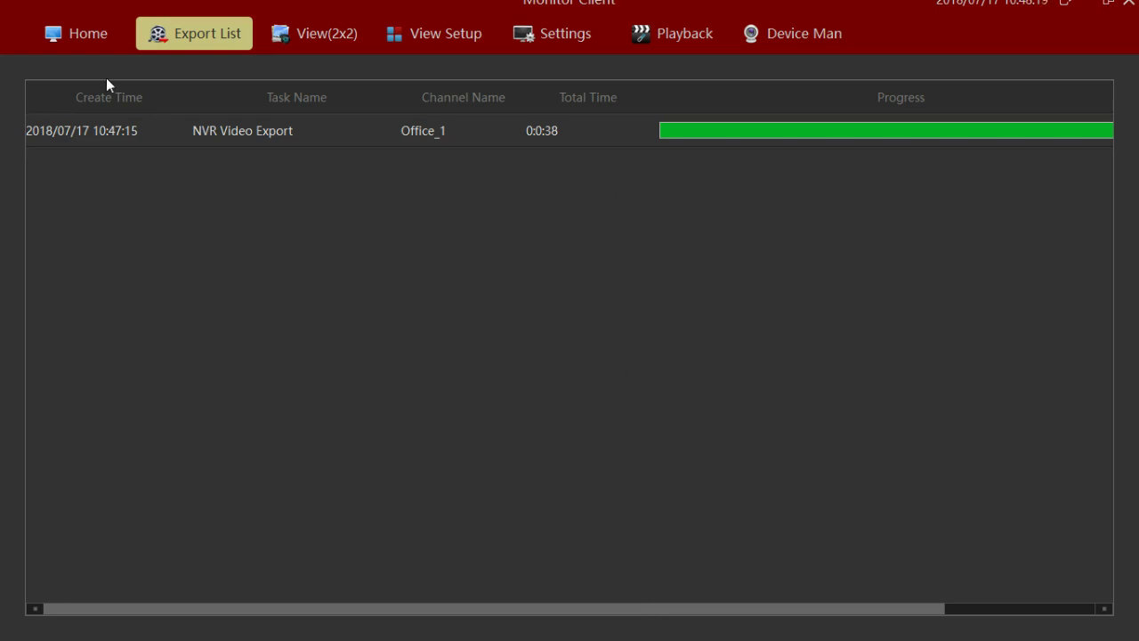
pyautogui.click(85, 40)
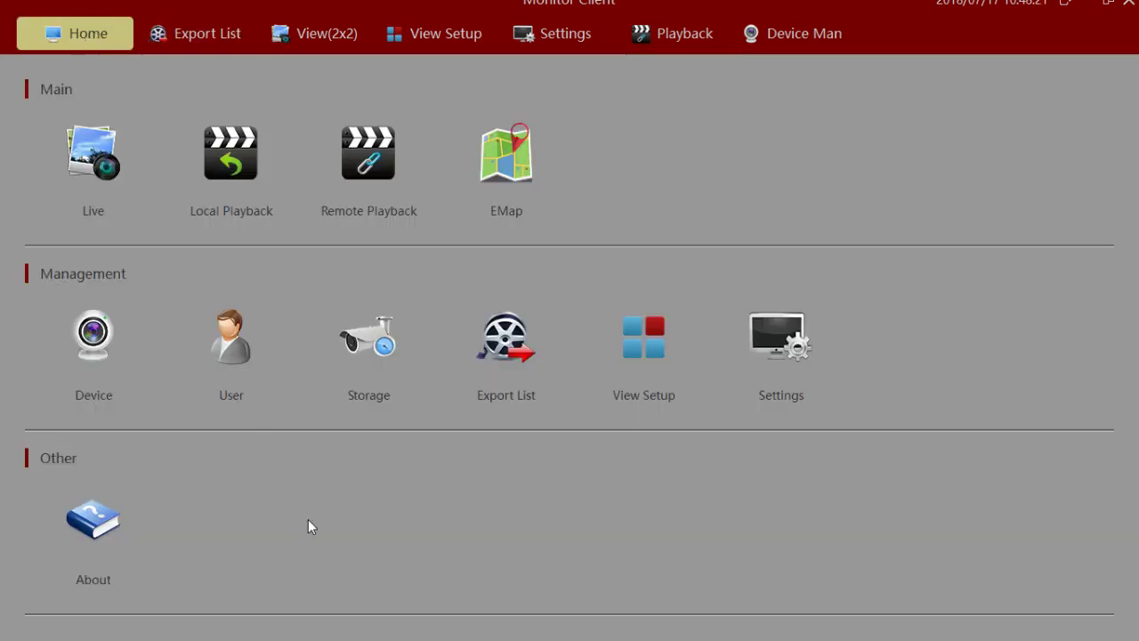